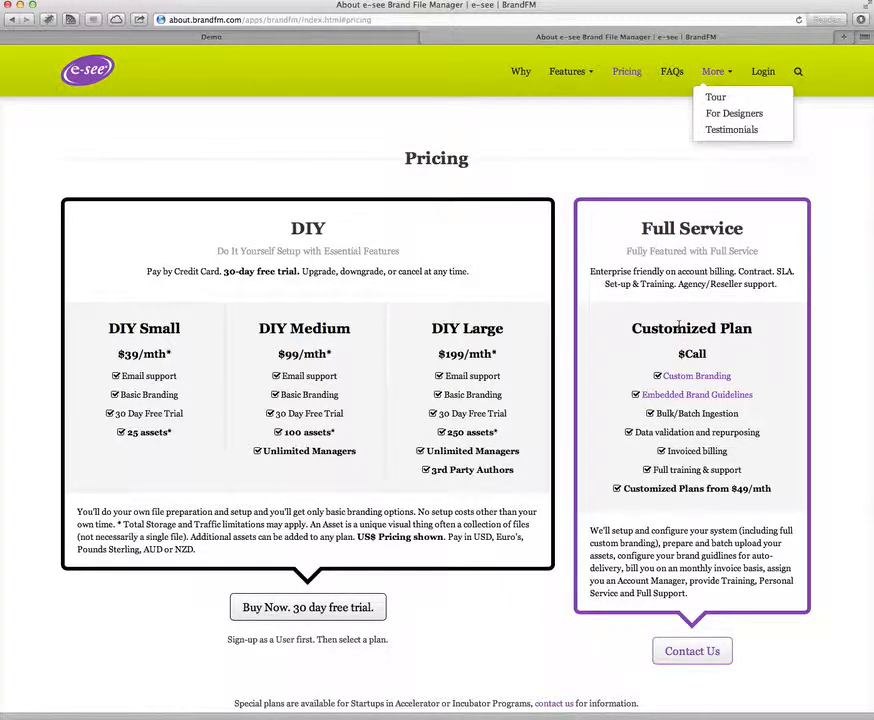
# Switch to the Demo brand channel site and open its account details for editing.
pyautogui.click(357, 39)
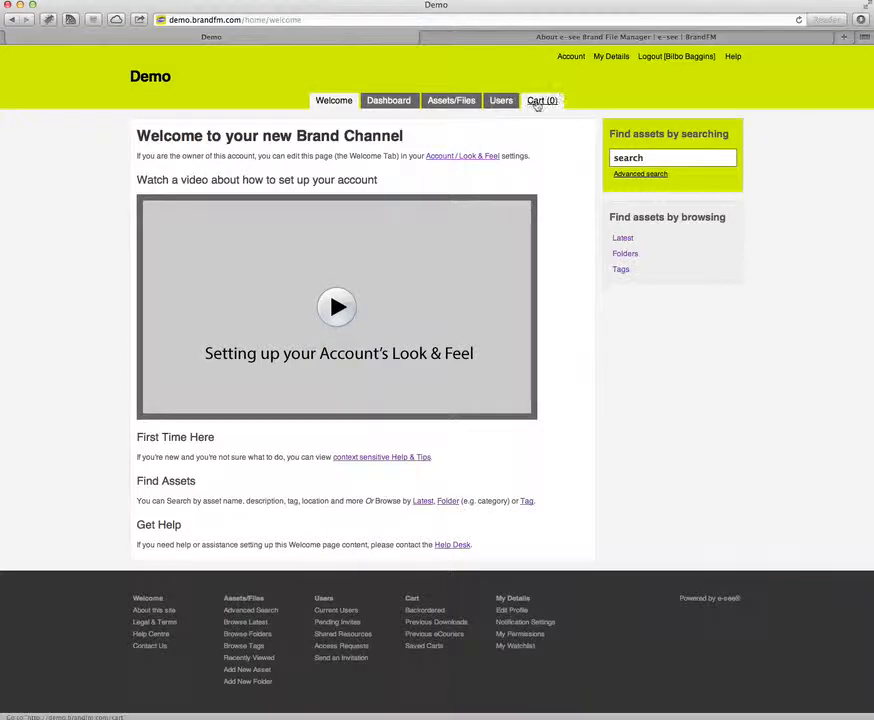
pyautogui.click(571, 57)
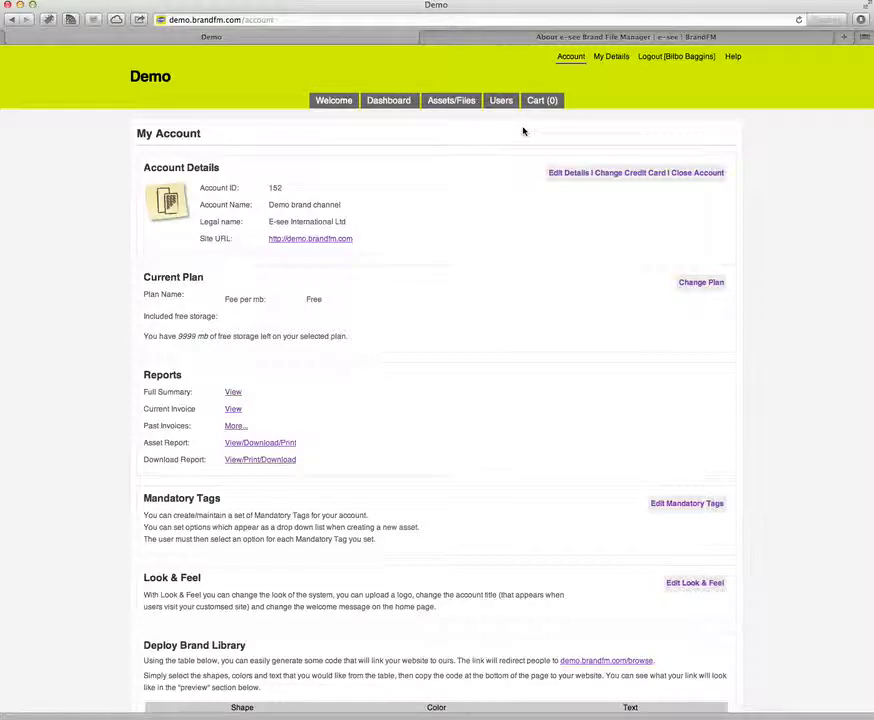
pyautogui.scroll(-2, 484, 164)
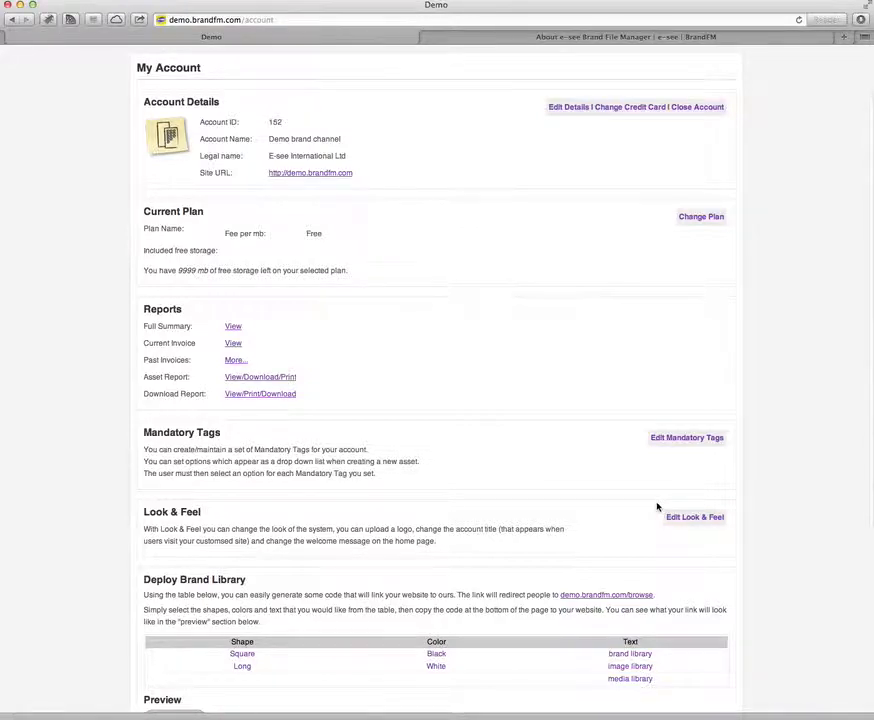
pyautogui.scroll(1, 658, 504)
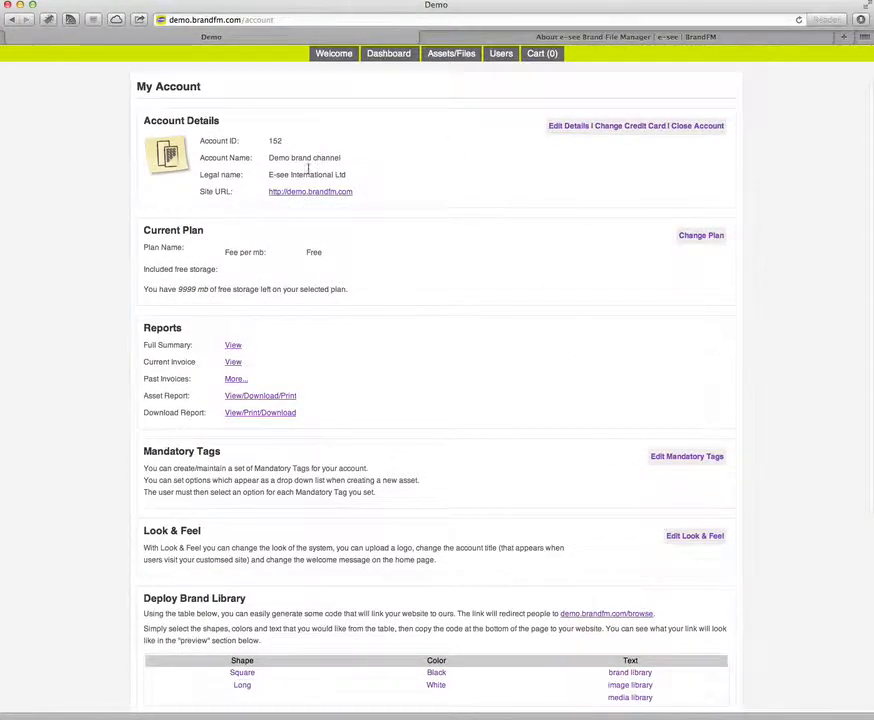
pyautogui.click(565, 127)
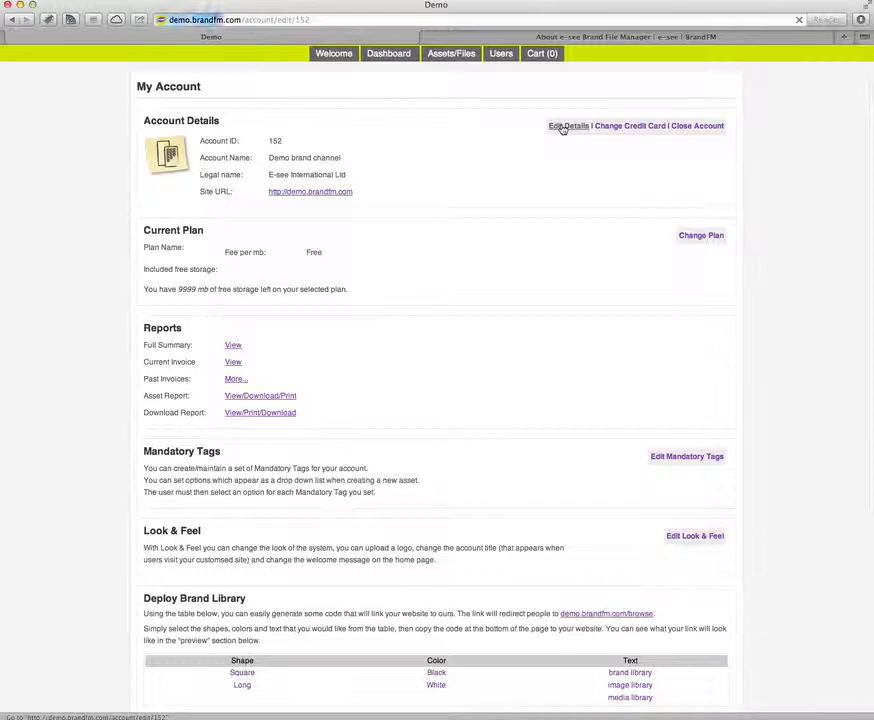
pyautogui.scroll(-5, 433, 211)
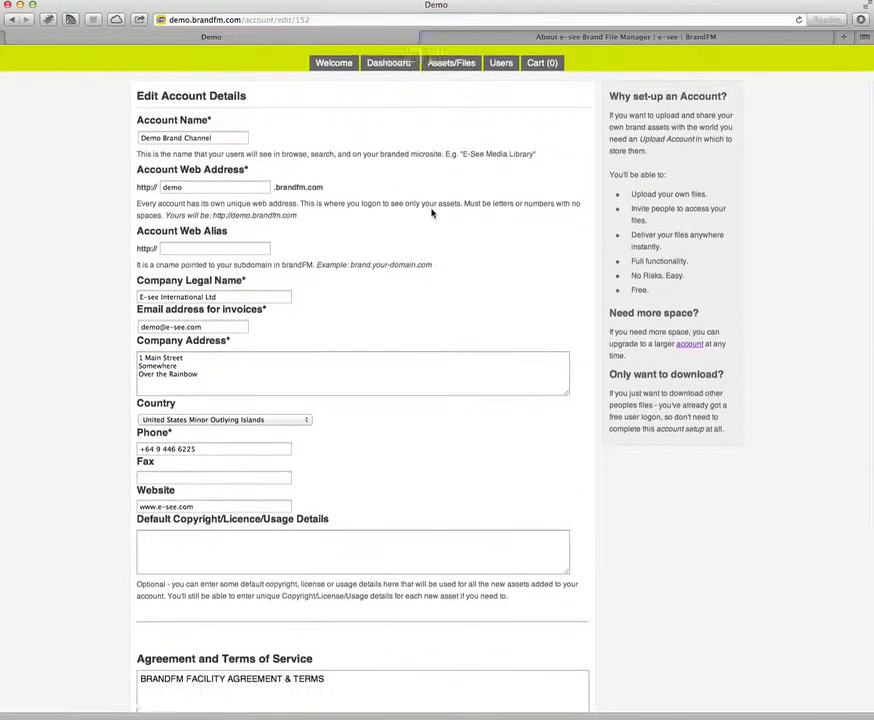
pyautogui.scroll(5, 432, 212)
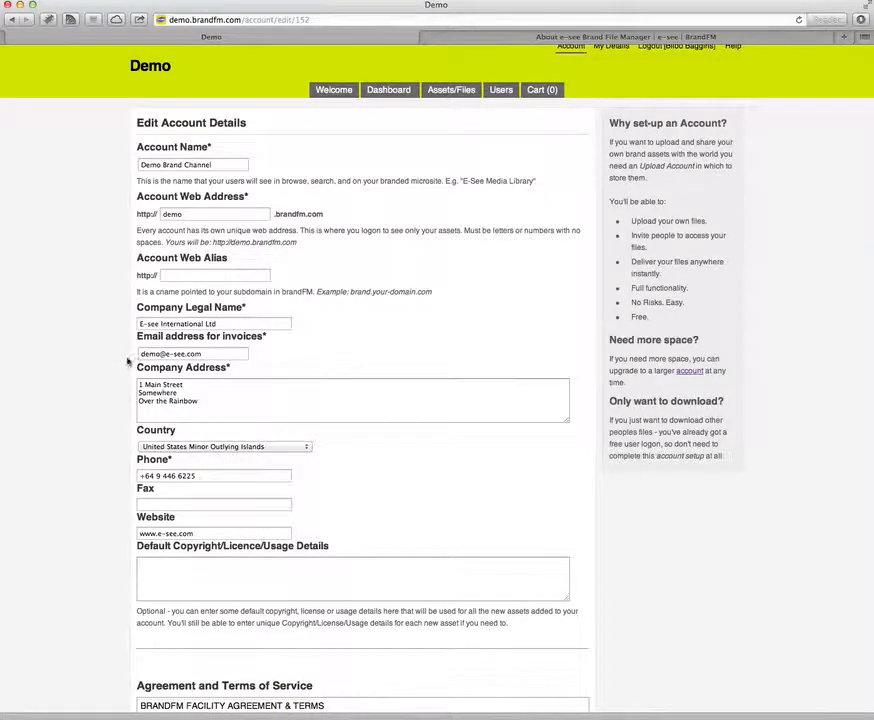
# Set the country in the account details to New Zealand.
pyautogui.click(256, 324)
pyautogui.scroll(-3, 290, 341)
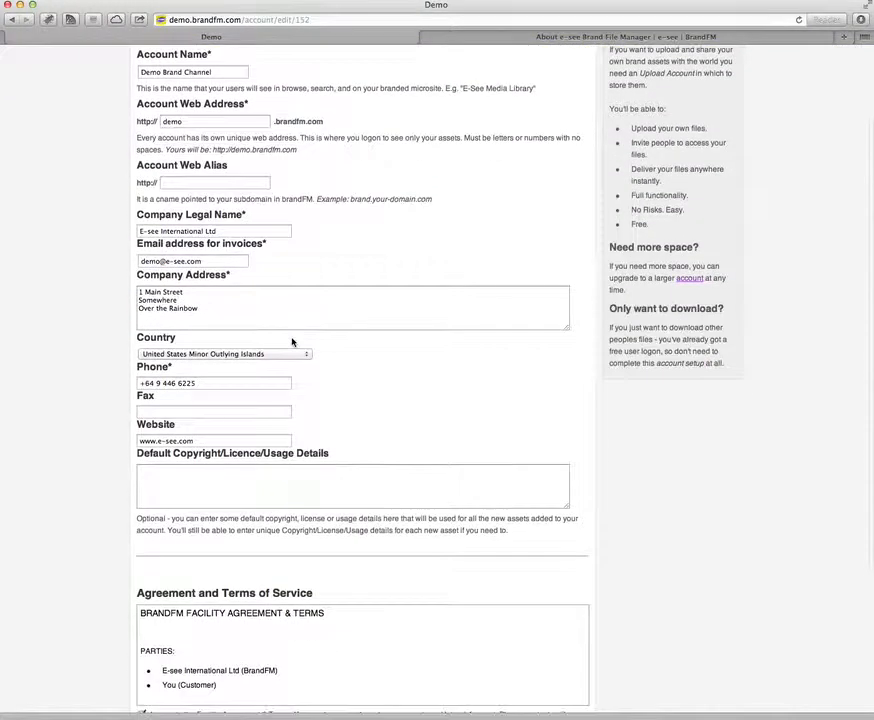
pyautogui.click(228, 355)
pyautogui.scroll(5, 228, 358)
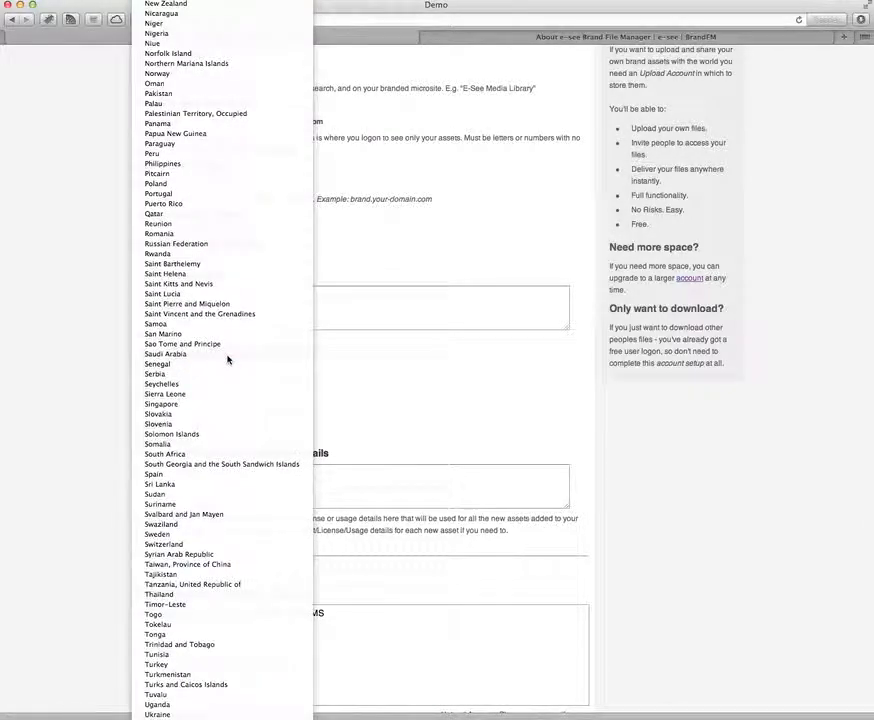
pyautogui.press('Return')
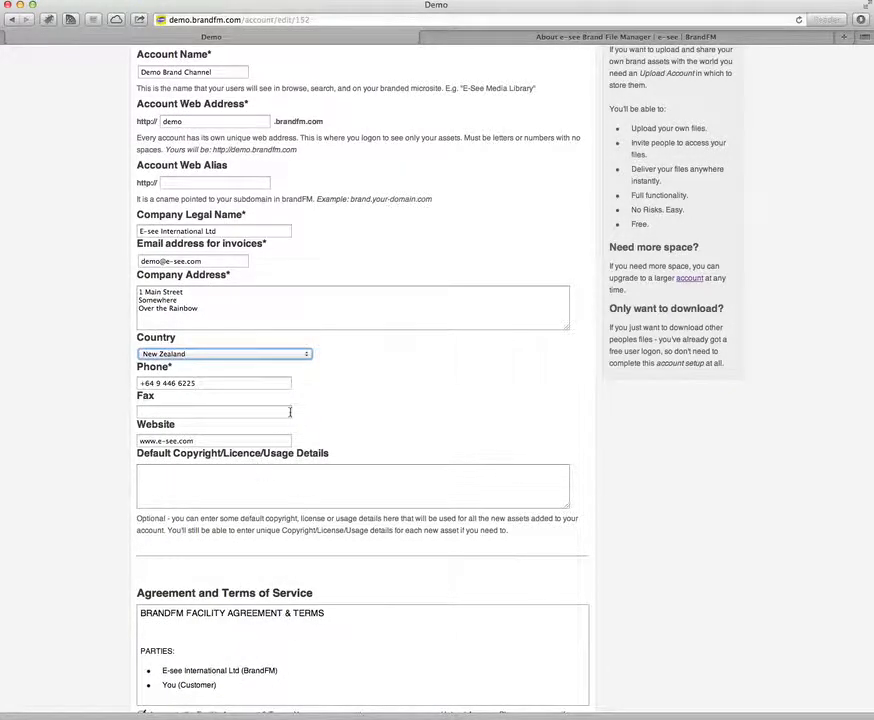
# Enter "&copy; E-see International Ltd. All right reserved" as the default copyright/licence/usage details and save the account details.
pyautogui.scroll(-2, 384, 392)
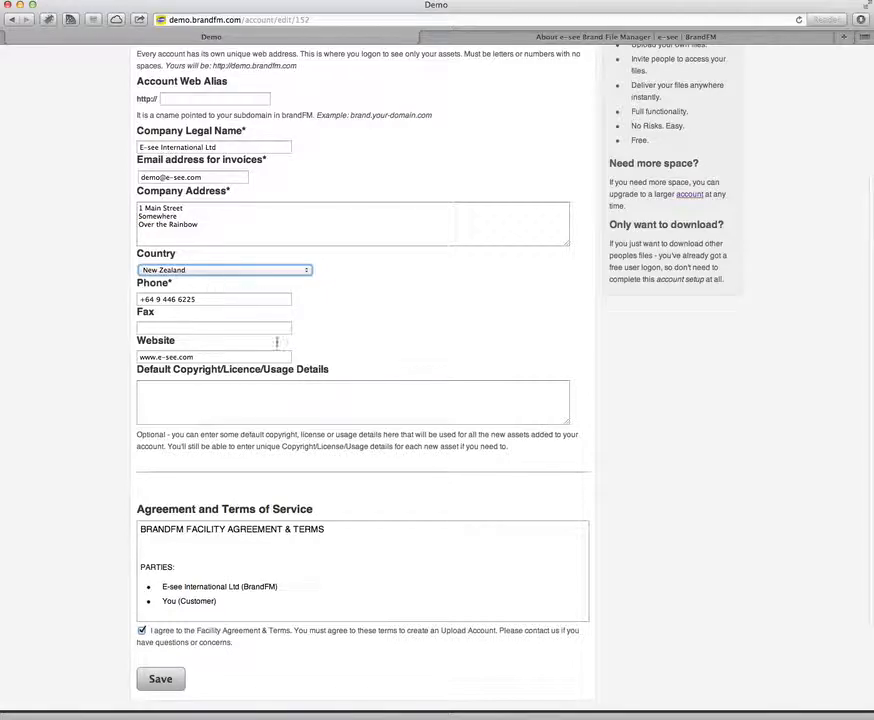
pyautogui.click(188, 400)
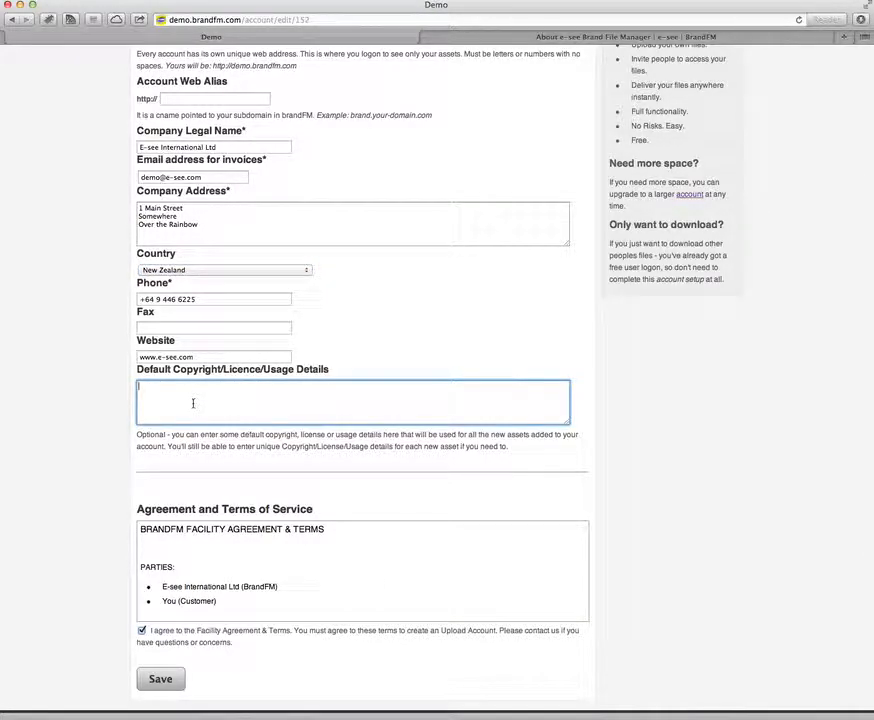
pyautogui.write('&copy; E-see International Ltd. All right reserve')
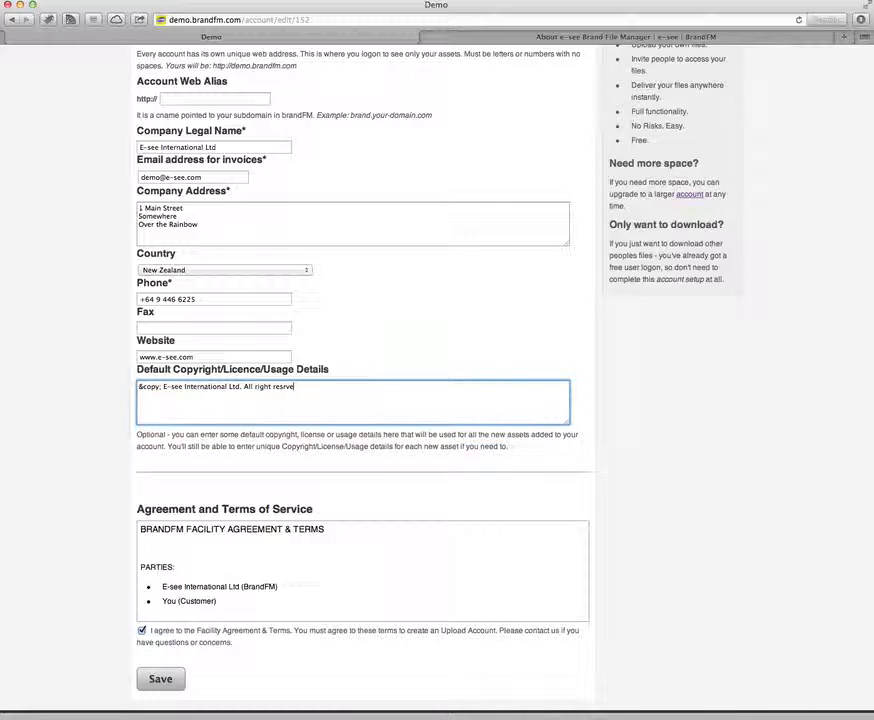
pyautogui.write('d')
pyautogui.click(158, 681)
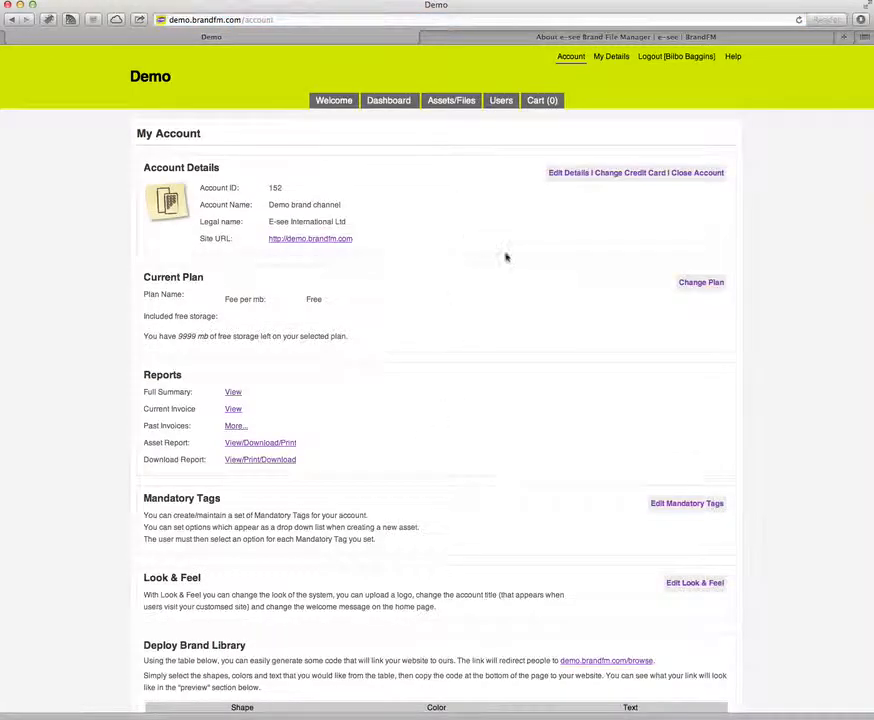
# Look through the account overview and open the site's Look & Feel settings for editing.
pyautogui.scroll(-1, 510, 258)
pyautogui.scroll(-2, 510, 258)
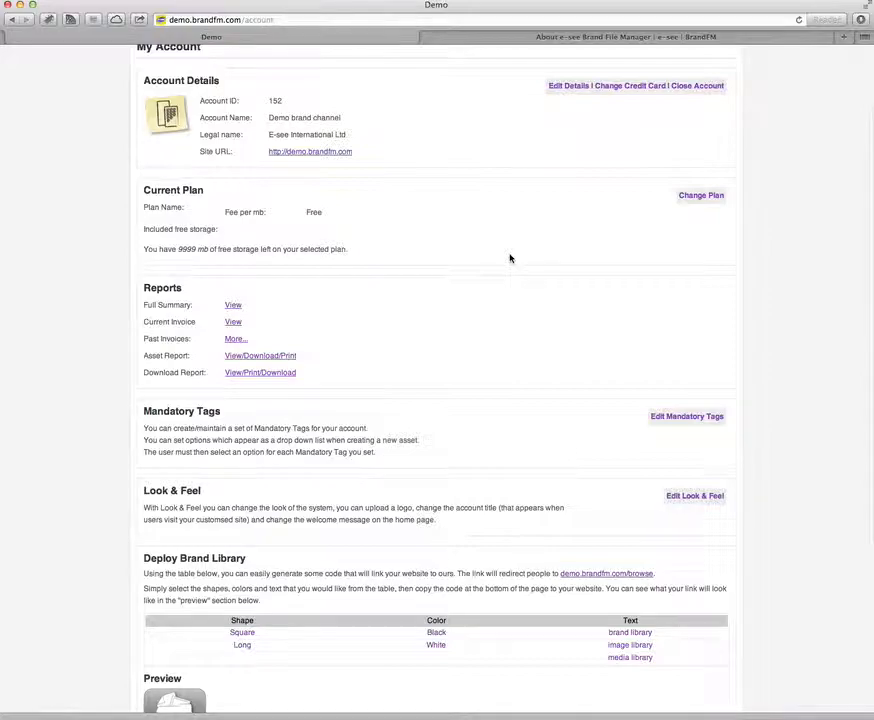
pyautogui.scroll(2, 510, 258)
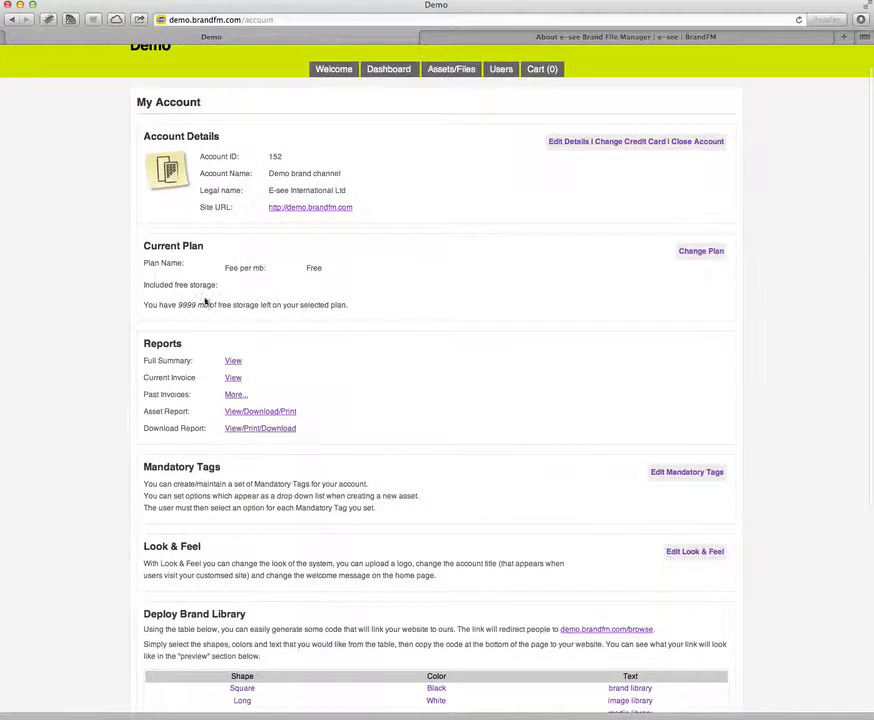
pyautogui.scroll(-4, 494, 256)
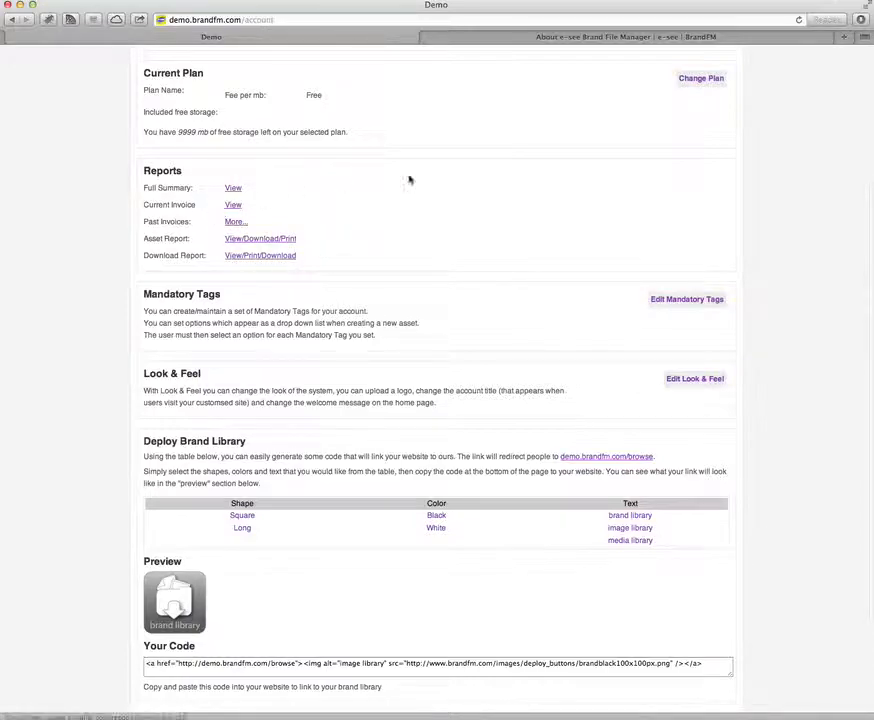
pyautogui.scroll(-2, 462, 197)
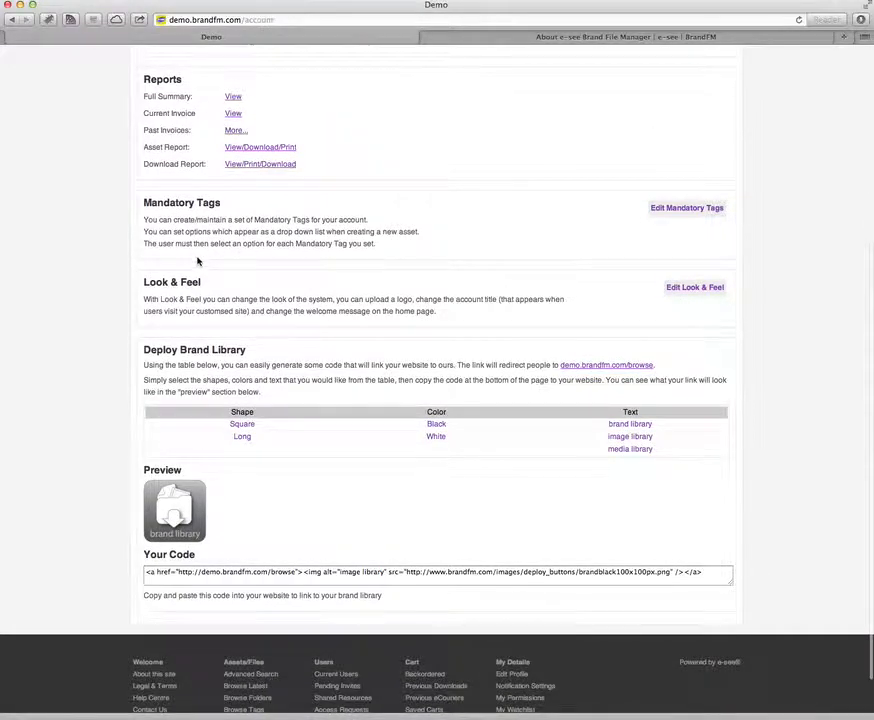
pyautogui.click(689, 290)
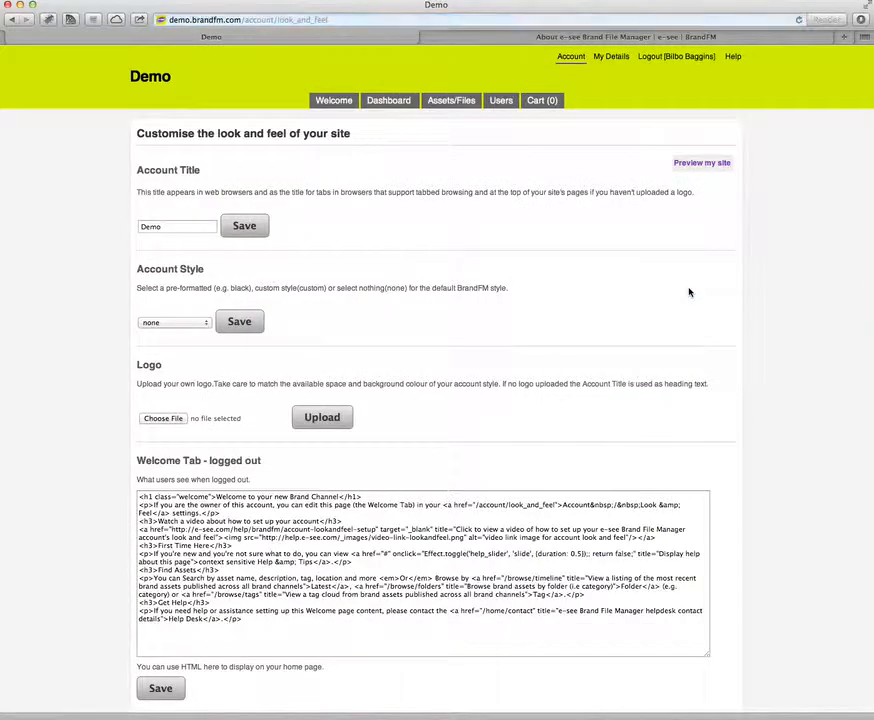
pyautogui.scroll(-1, 530, 176)
pyautogui.scroll(1, 530, 176)
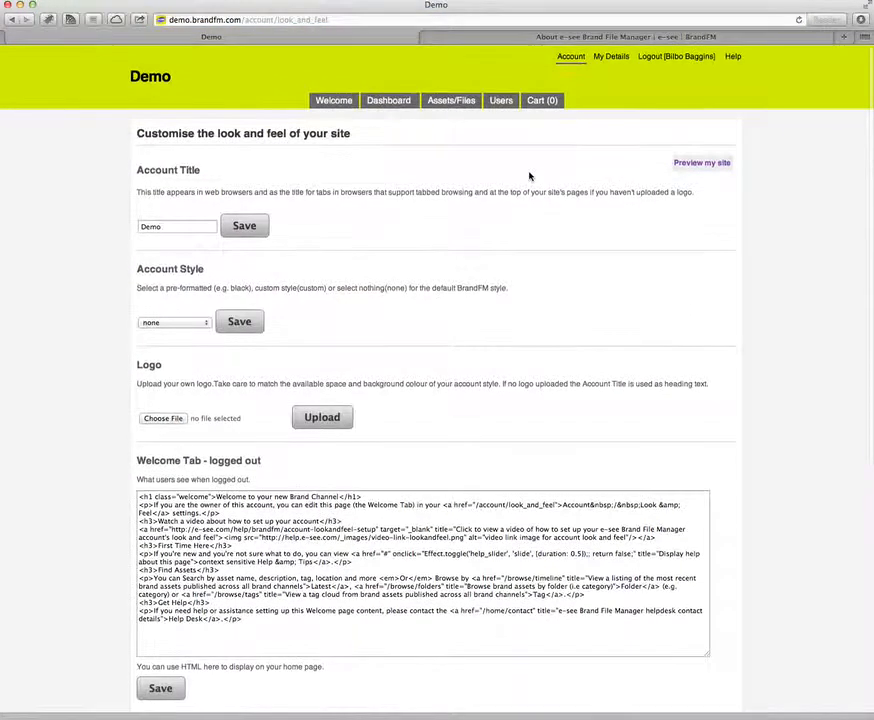
# Change the account title to "Acme Brand Library" and save it.
pyautogui.doubleClick(173, 228)
pyautogui.write('A')
pyautogui.press('Down')
pyautogui.press('Down')
pyautogui.press('Down')
pyautogui.press('Down')
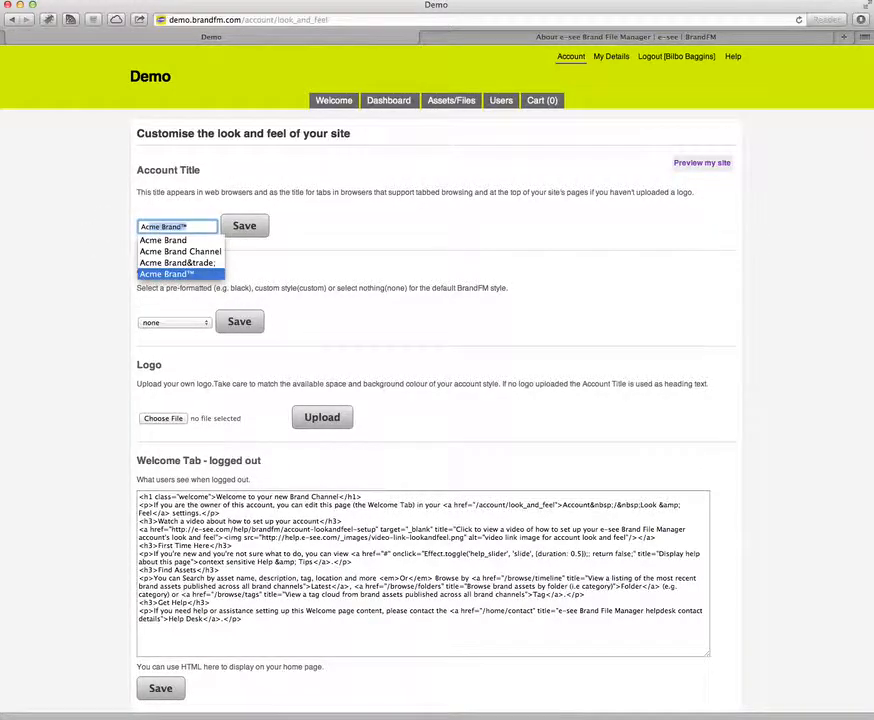
pyautogui.write('cme Brand Library')
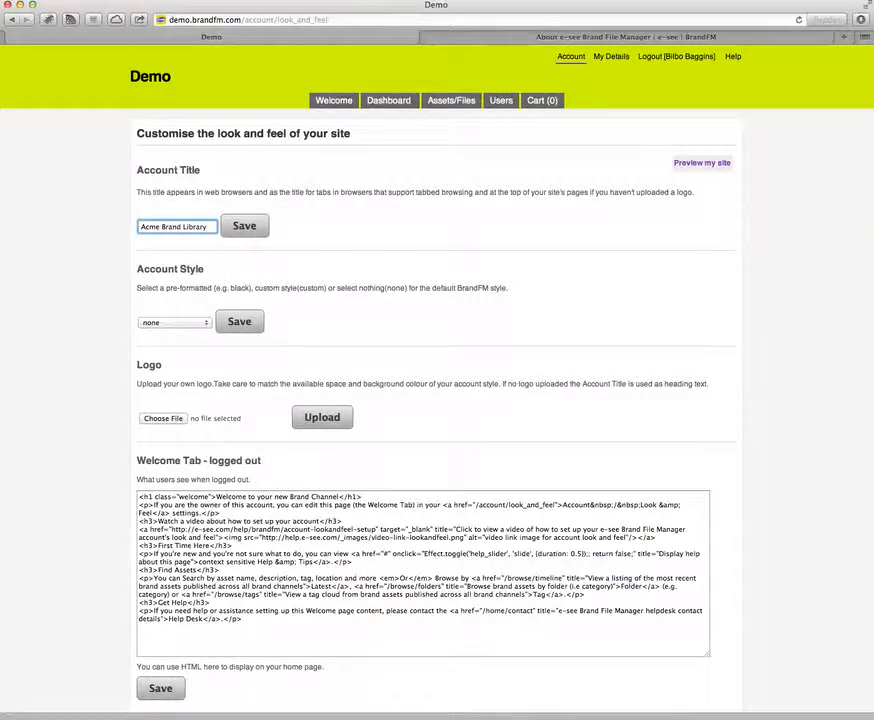
pyautogui.write('Channel')
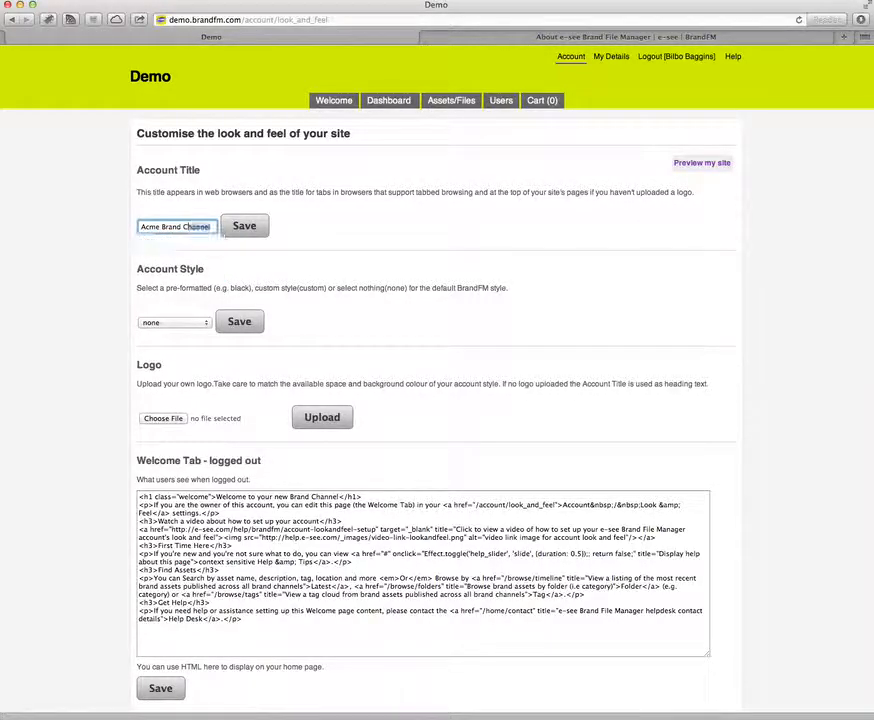
pyautogui.write('Cen')
pyautogui.click(244, 225)
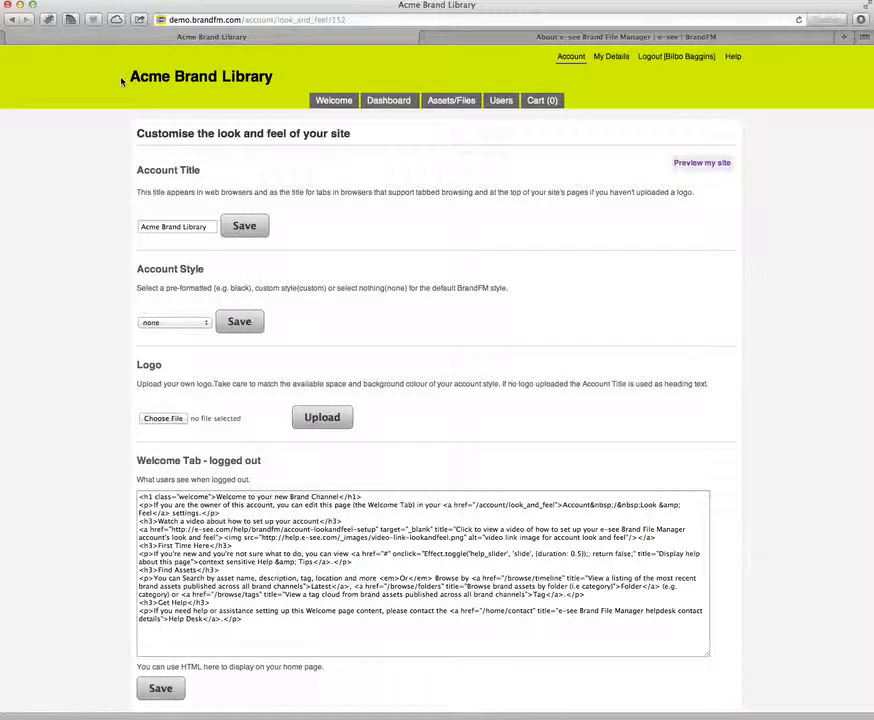
# Set the account style to white and save it.
pyautogui.click(201, 322)
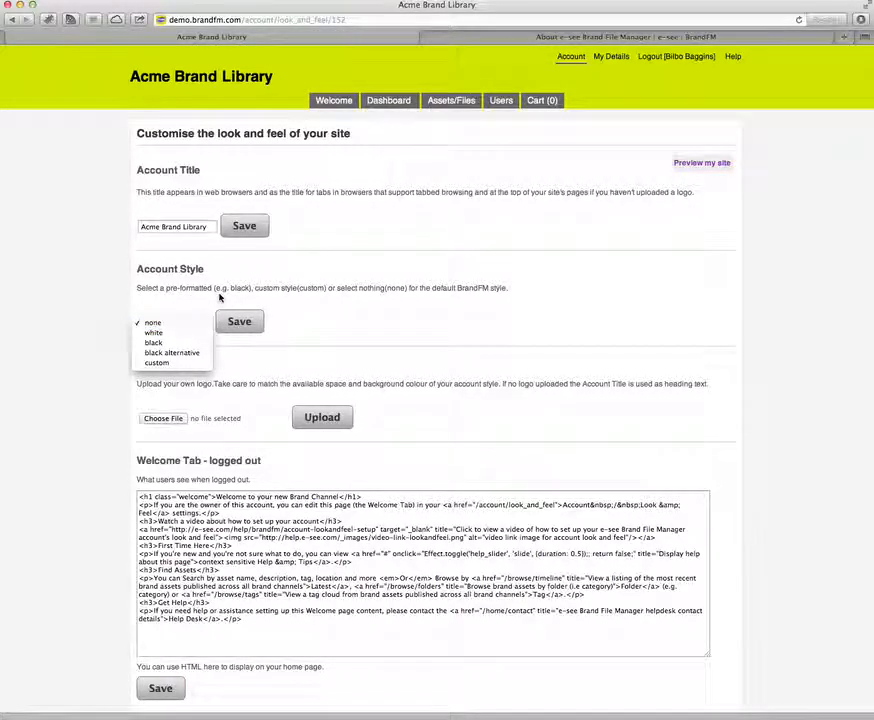
pyautogui.click(158, 336)
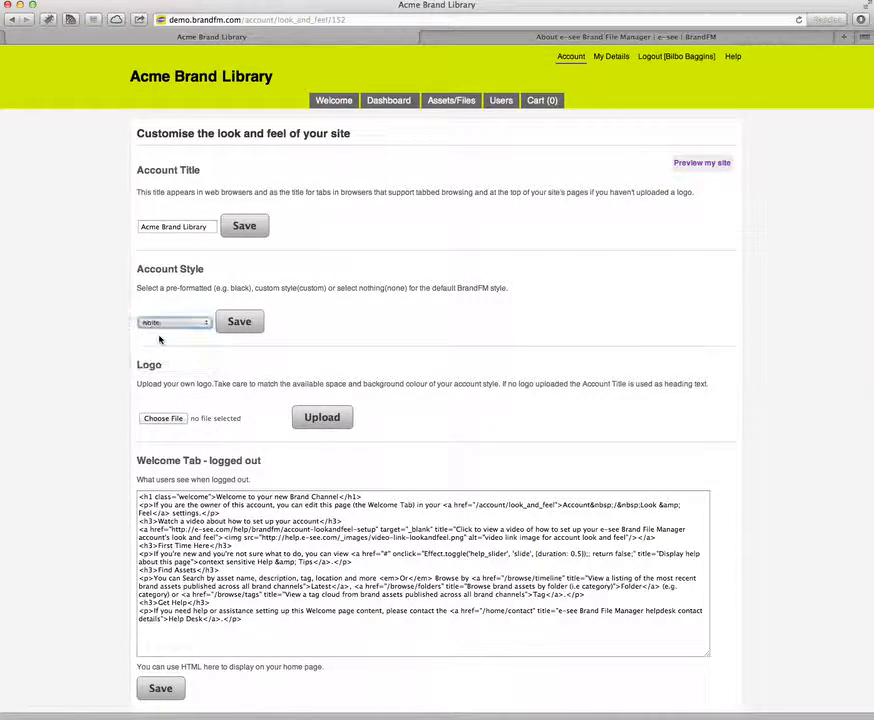
pyautogui.click(240, 323)
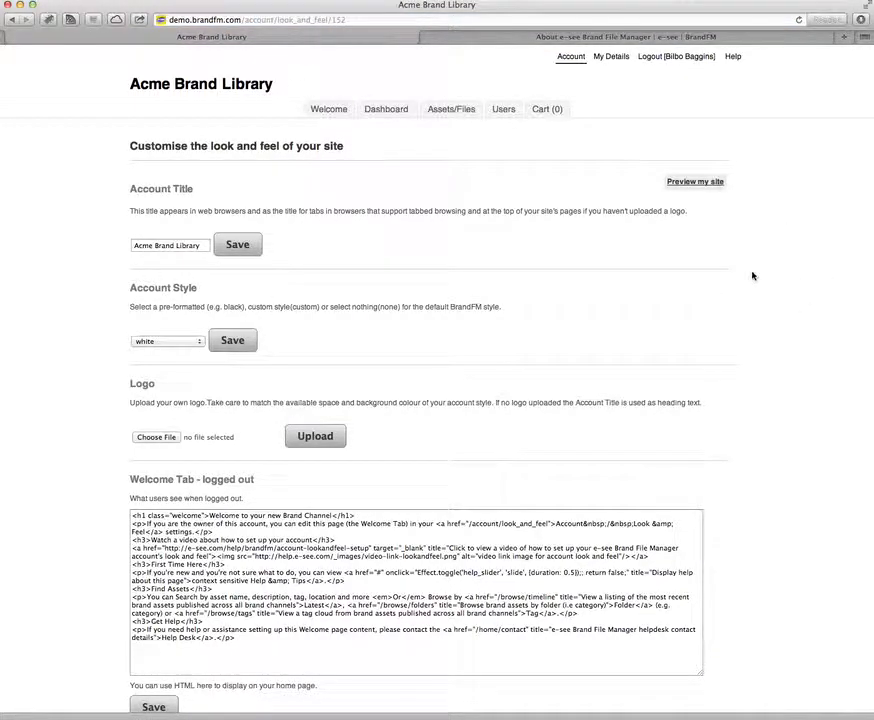
# Upload e-see-on-white.jpg from the Desktop's e-see marketing/dev folder as the site logo.
pyautogui.scroll(-1, 753, 276)
pyautogui.scroll(-3, 753, 276)
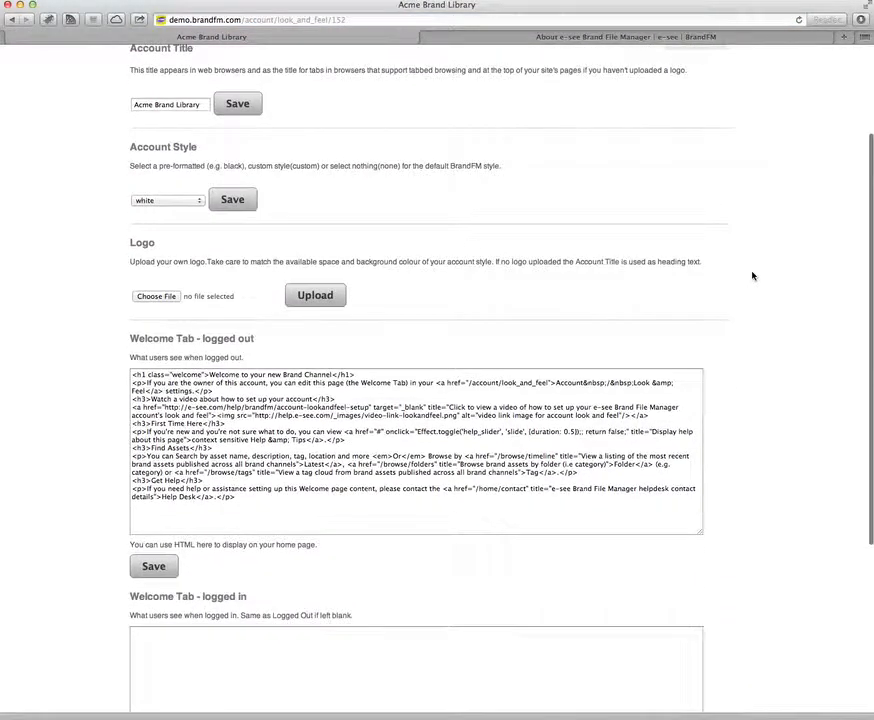
pyautogui.click(157, 297)
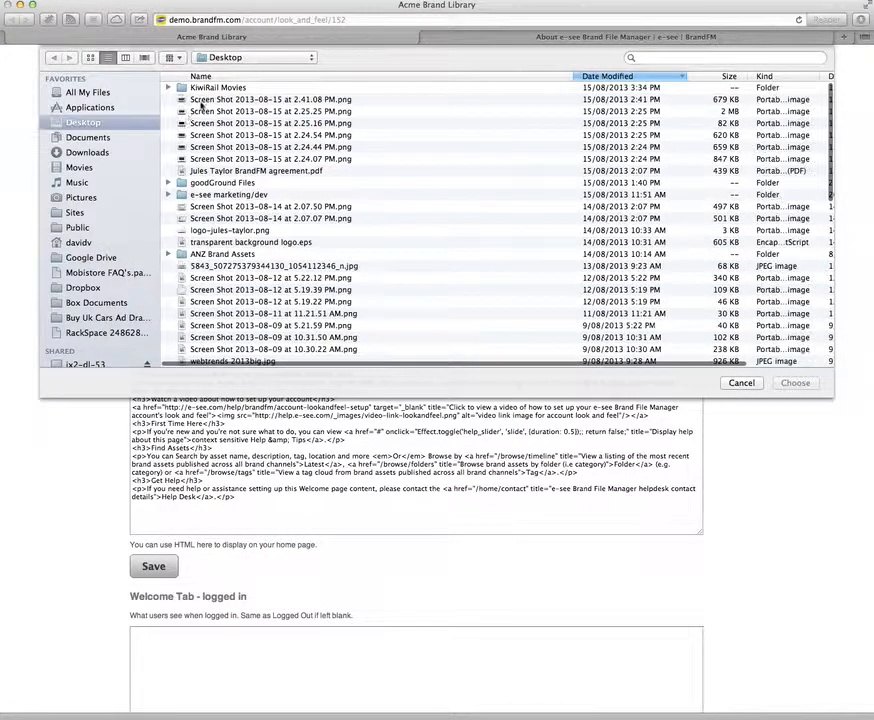
pyautogui.scroll(-3, 260, 140)
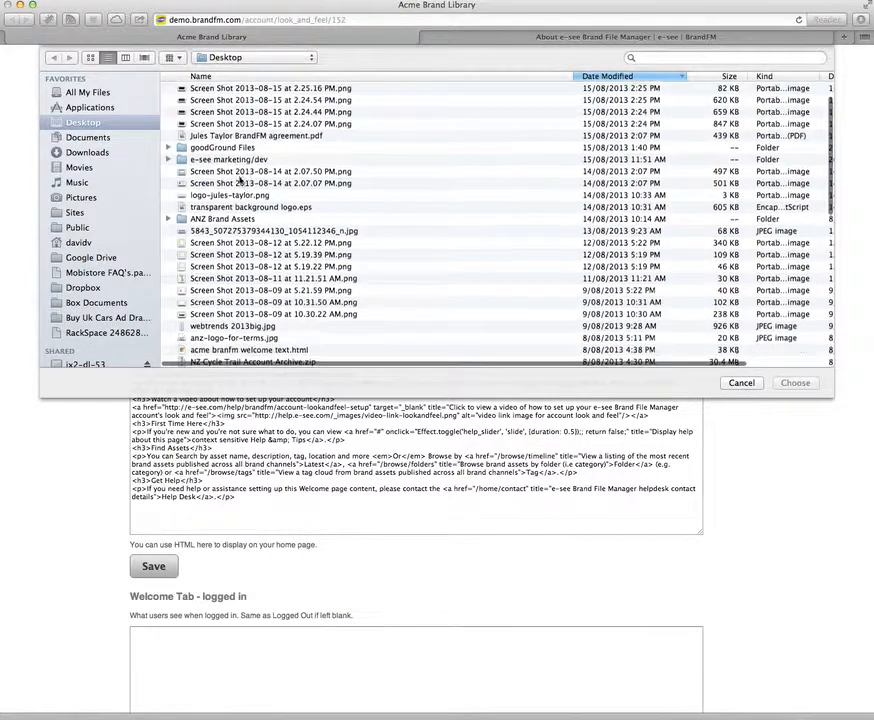
pyautogui.doubleClick(310, 160)
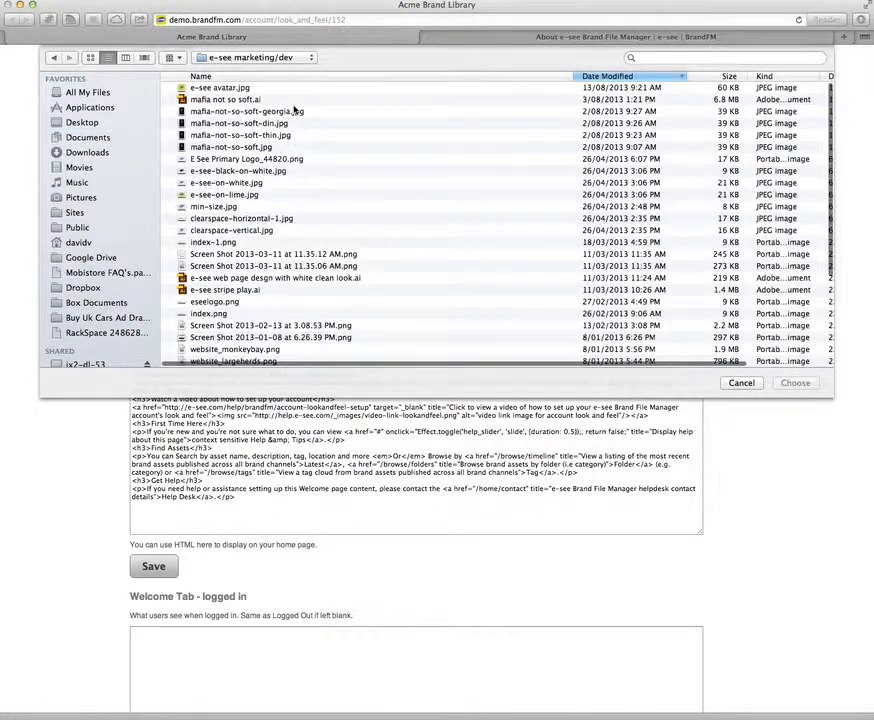
pyautogui.click(236, 184)
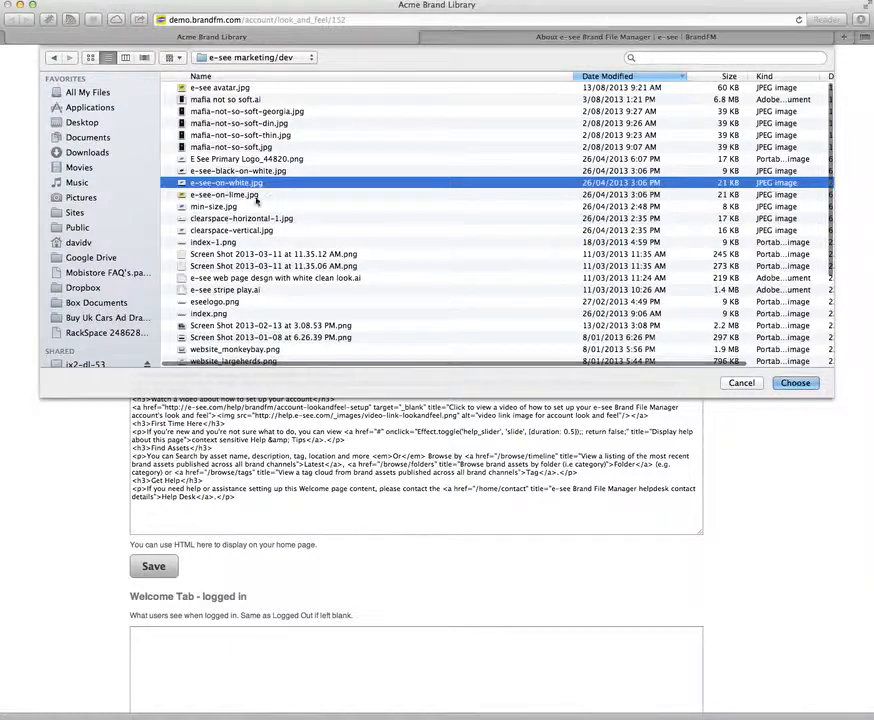
pyautogui.click(795, 383)
pyautogui.click(331, 296)
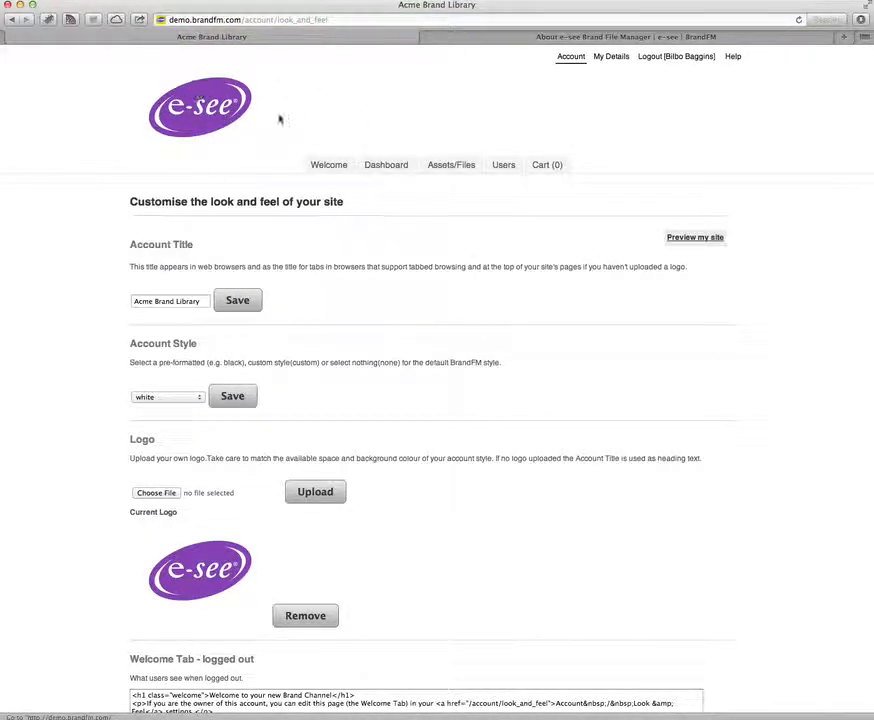
# Check the Look & Feel settings and view the site's Welcome page with the applied style and logo.
pyautogui.scroll(-4, 464, 155)
pyautogui.scroll(4, 464, 155)
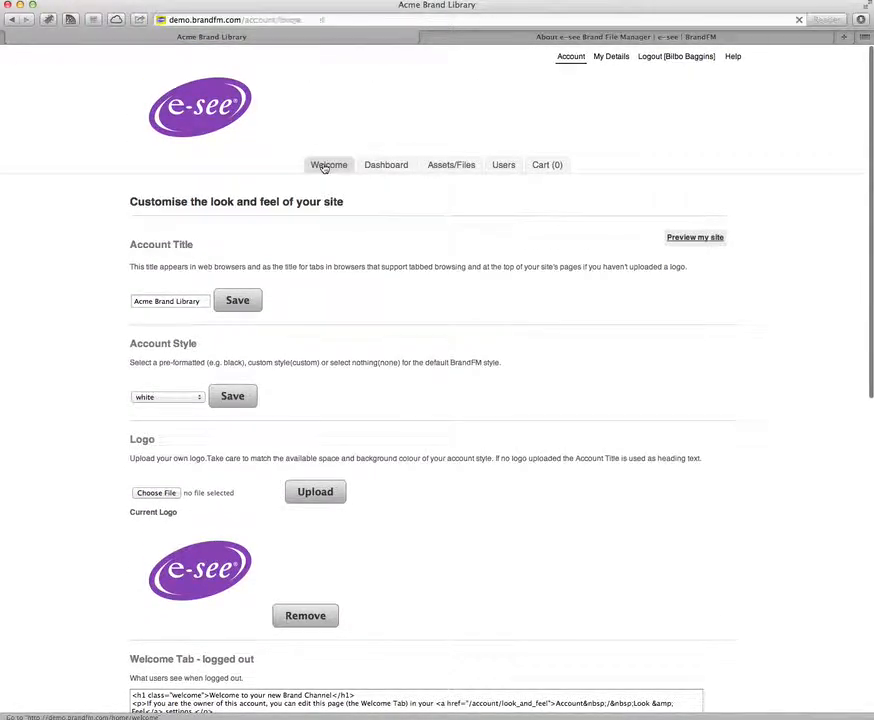
pyautogui.click(323, 168)
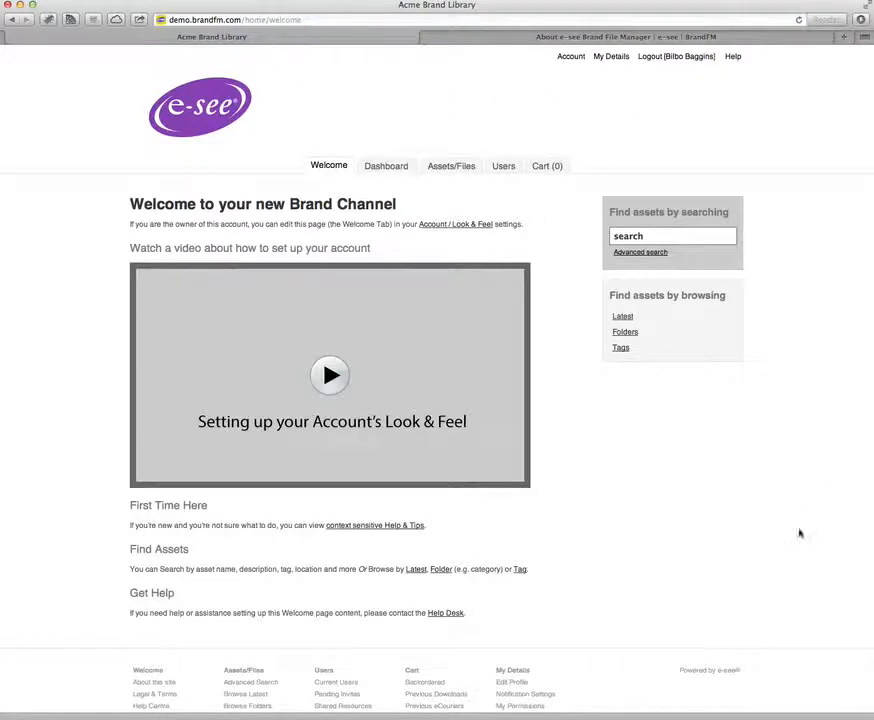
# Return from the Welcome page to the Look & Feel settings and go to the Welcome Tab content boxes.
pyautogui.scroll(-2, 845, 491)
pyautogui.scroll(2, 845, 491)
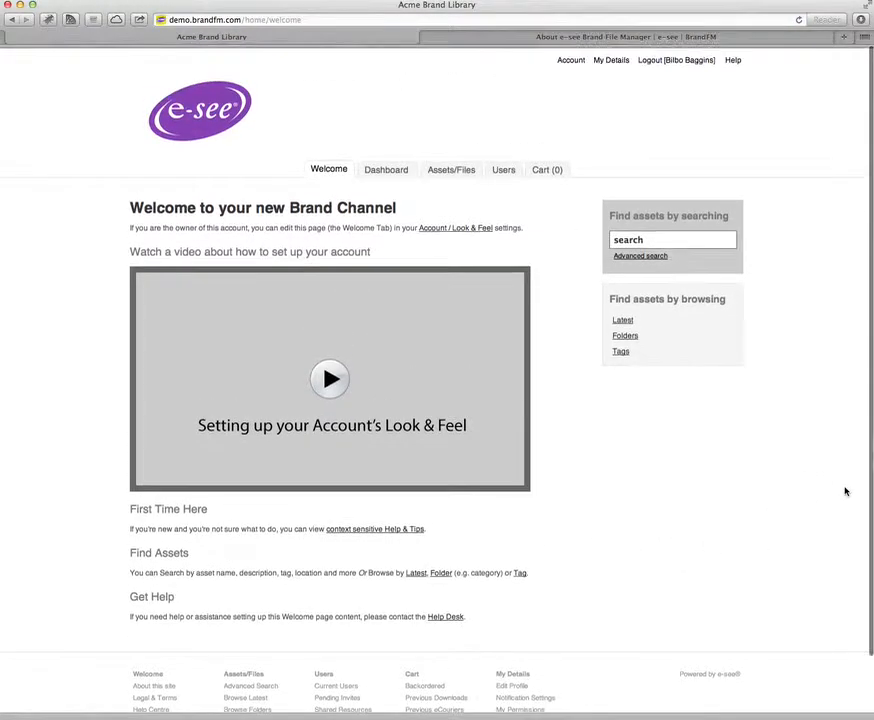
pyautogui.click(8, 19)
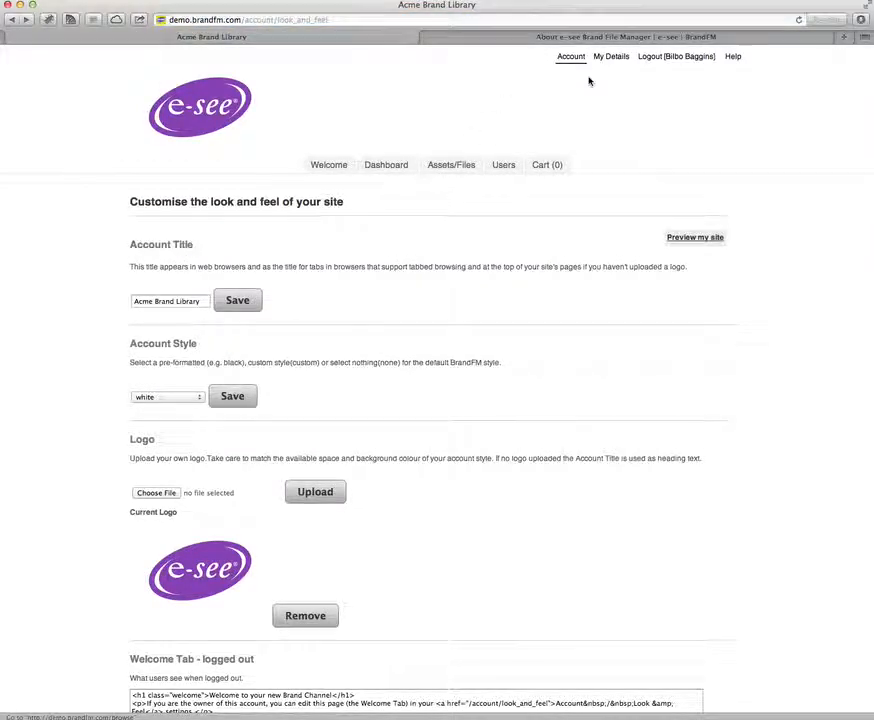
pyautogui.scroll(-5, 514, 151)
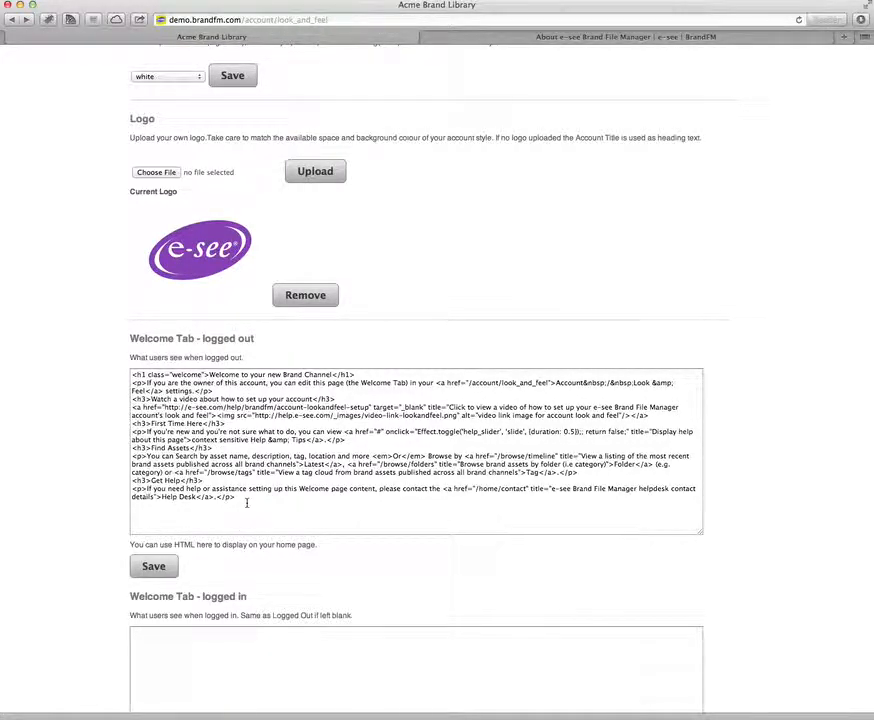
# Try copying the logged-out Welcome Tab HTML into the logged-in box, and clear that box again.
pyautogui.moveTo(249, 502); pyautogui.dragTo(126, 341)
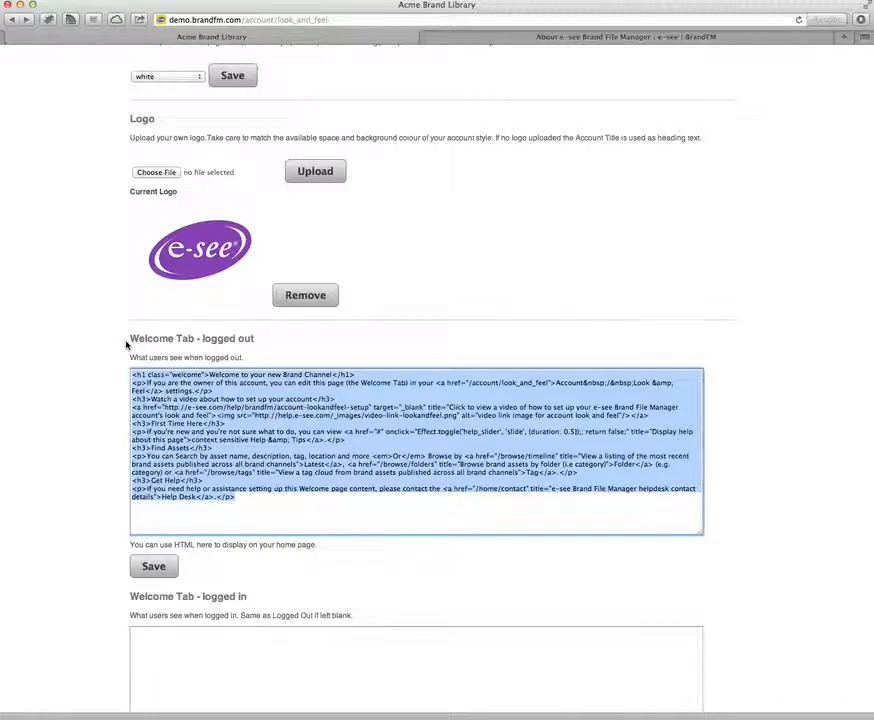
pyautogui.click(181, 644)
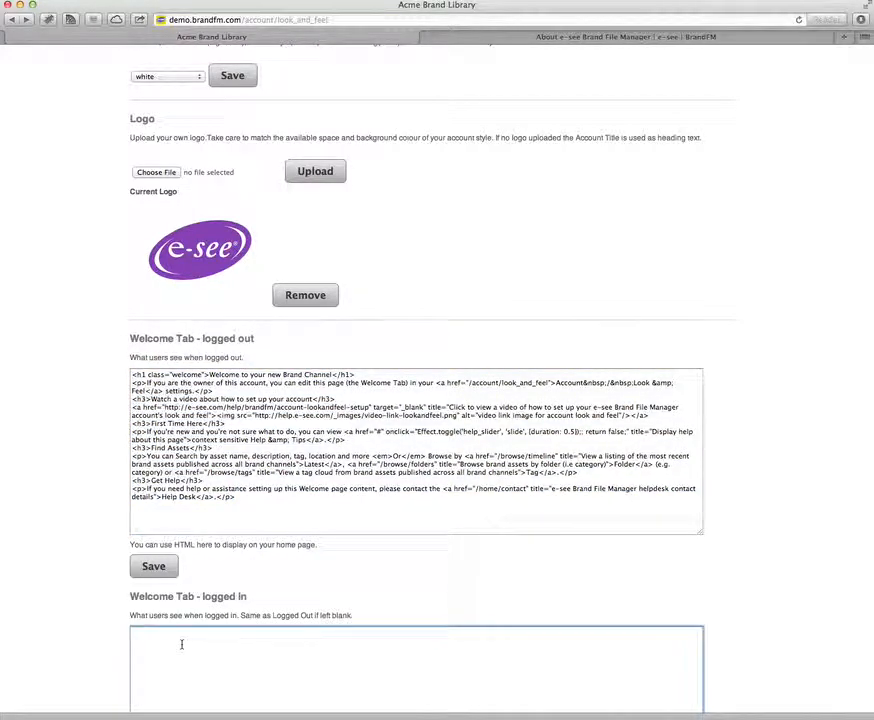
pyautogui.write('<h1 class="welcome">Welcome to your new Brand Channel</h1> <p>If you are the owner of this account, you can edit this page (the Welcome Tab) in your <a href="/account/look_and_feel">Account&nbsp;/&nbsp;Look &amp; Feel</a> settings.</p> <h3>Watch a video about how to set up your account</h3> <a href="http://e-see.com/help/brandfm/account-lookandfeel-setup" target="_blank" title="Click to view a video of how to set up your e-see Brand File Manager account\'s look and feel"><img src="http://help.e-see.com/_images/video-link-lookandfeel.png" alt="video link image for account look and feel"/></a> <h3>First Time Here</h3> <p>If you\'re new and you\'re not sure what to do, you can view <a href="#" onclick="Effect.toggle(\'help_slider\', \'slide\', {duration: 0.5}); return false;" title="Display help about this page">context sensitive Help &amp; Tips</a>.</p> <h3>Find Assets</h3> <p>You can Search by asset name, description, tag, location and more <em>Or</em> Browse by <a href="/browse/timeline" title="View a listing of the most recent brand assets published across all brand channels">Latest</a>, <a href="/browse/folders" title="Browse brand assets by folder (i.e category)">Folder</a> (e.g. category) or <a href="/browse/tags" title="View a tag cloud from brand assets published across all brand channels">Tag</a>.</p> <h3>Get Help</h3> <p>If you need help or assistance setting up this Welcome page content, please contact the <a href="/home/contact" title="e-see Brand File Manager helpdesk contact details">Help Desk</a>.</p>')
pyautogui.scroll(3, 216, 248)
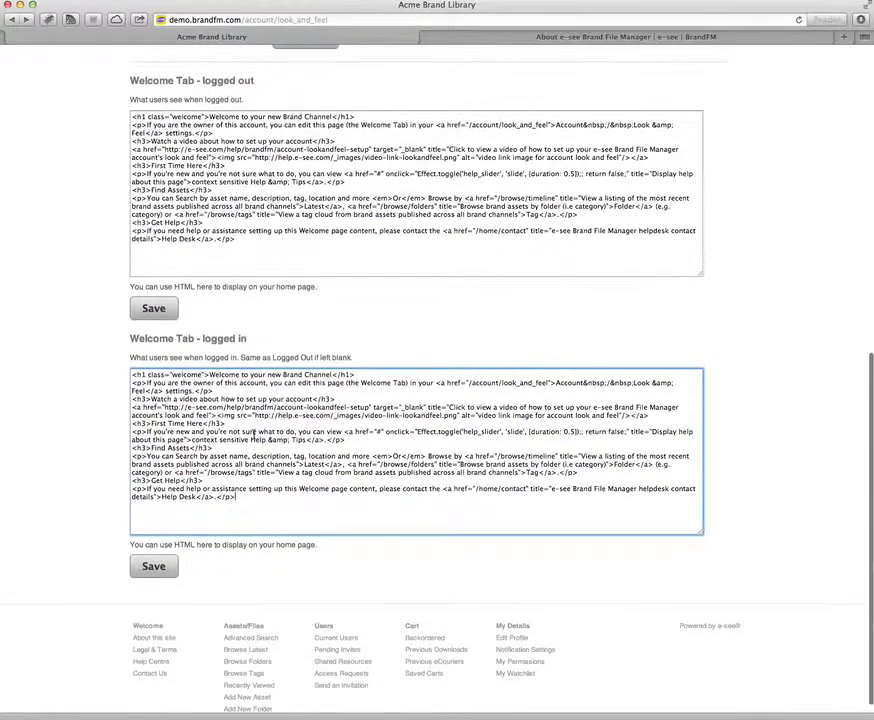
pyautogui.scroll(2, 214, 251)
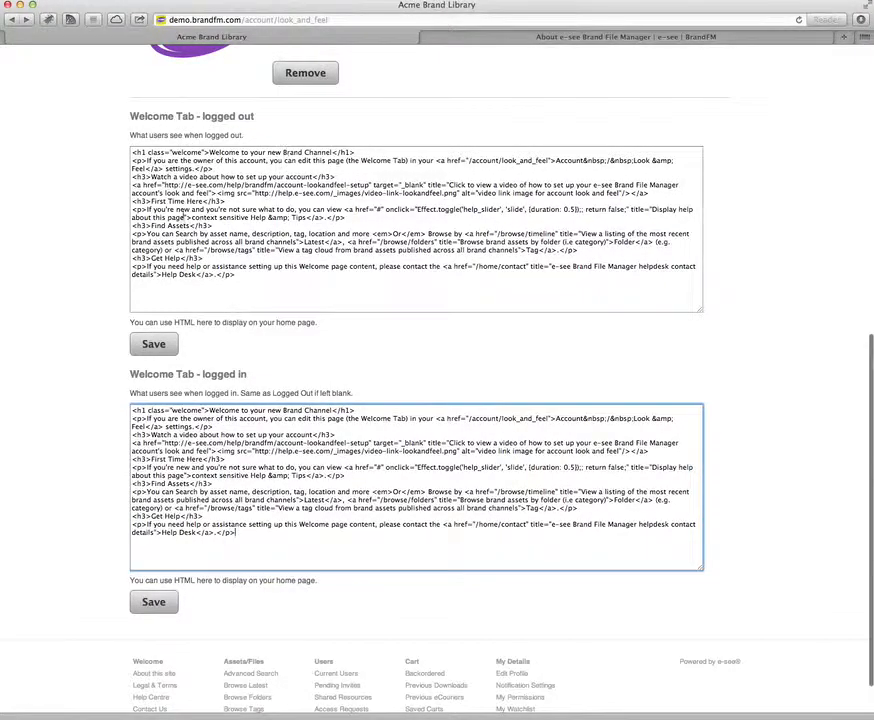
pyautogui.moveTo(259, 541); pyautogui.dragTo(124, 404)
pyautogui.press('BackSpace')
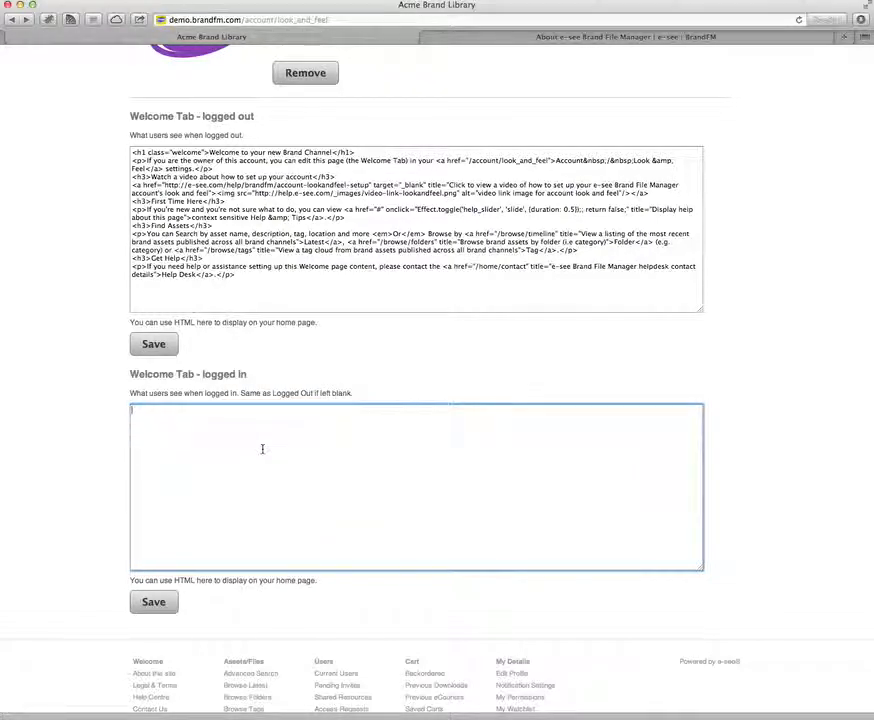
# Enter "Welcome toi the Demo Brand Library" as the first line of the logged-in Welcome Tab content.
pyautogui.write('lcome,')
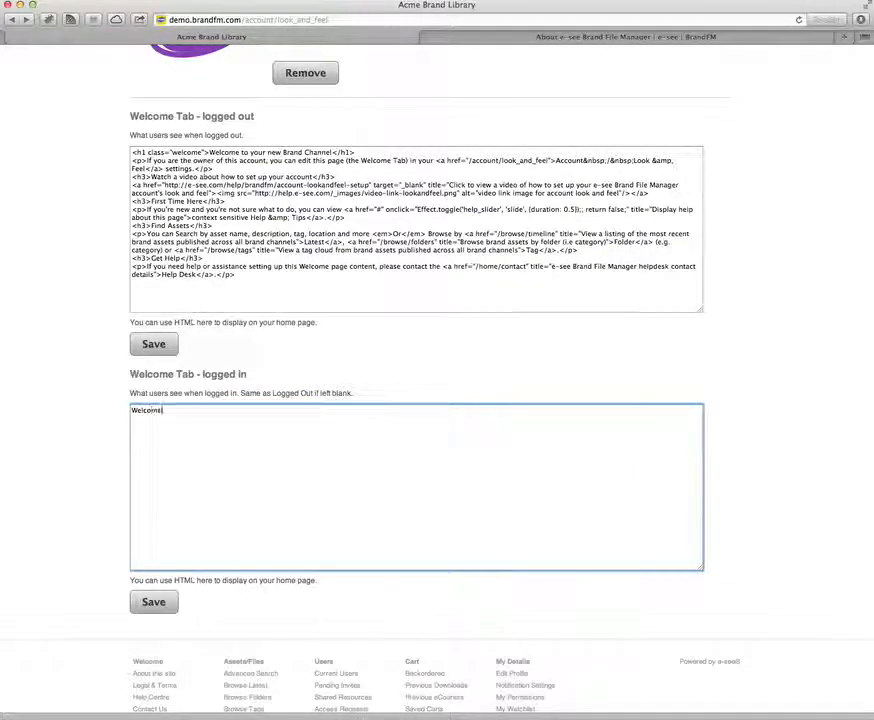
pyautogui.write(' toi the e-s')
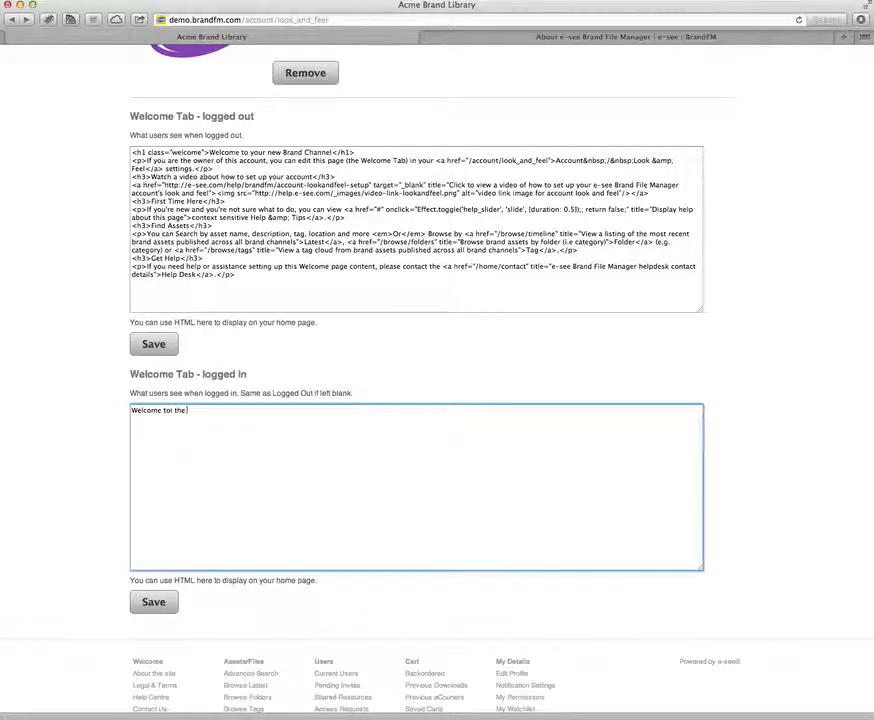
pyautogui.press('BackSpace')
pyautogui.press('BackSpace')
pyautogui.press('BackSpace')
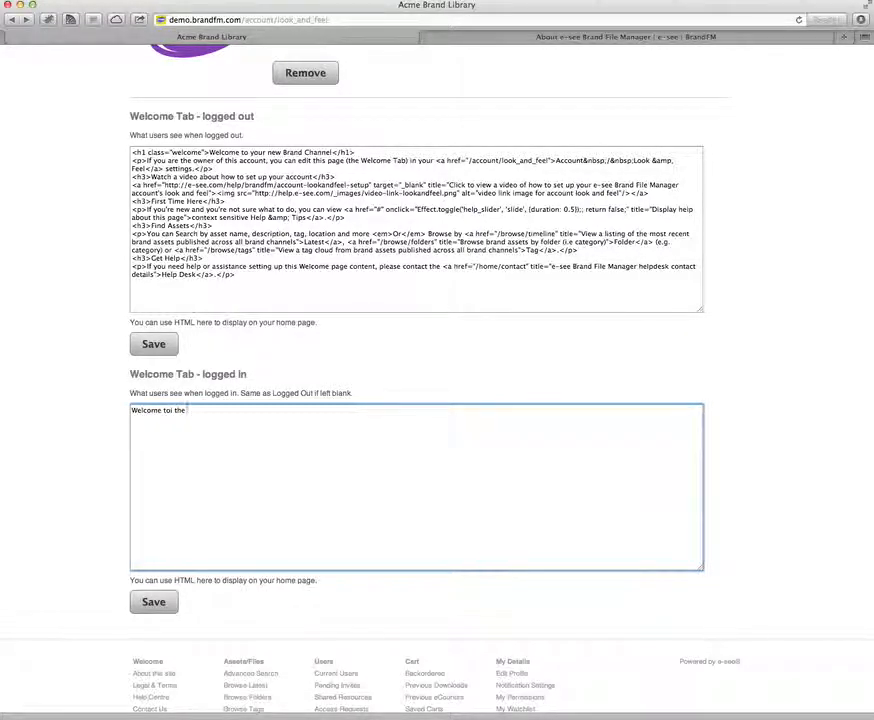
pyautogui.write('Demo')
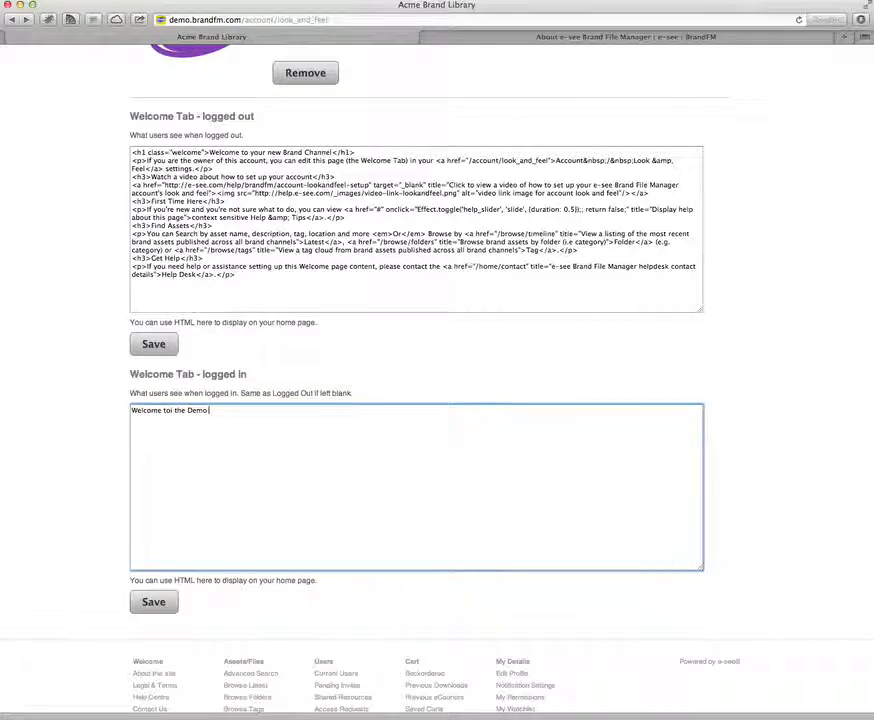
pyautogui.write(' Brand Library')
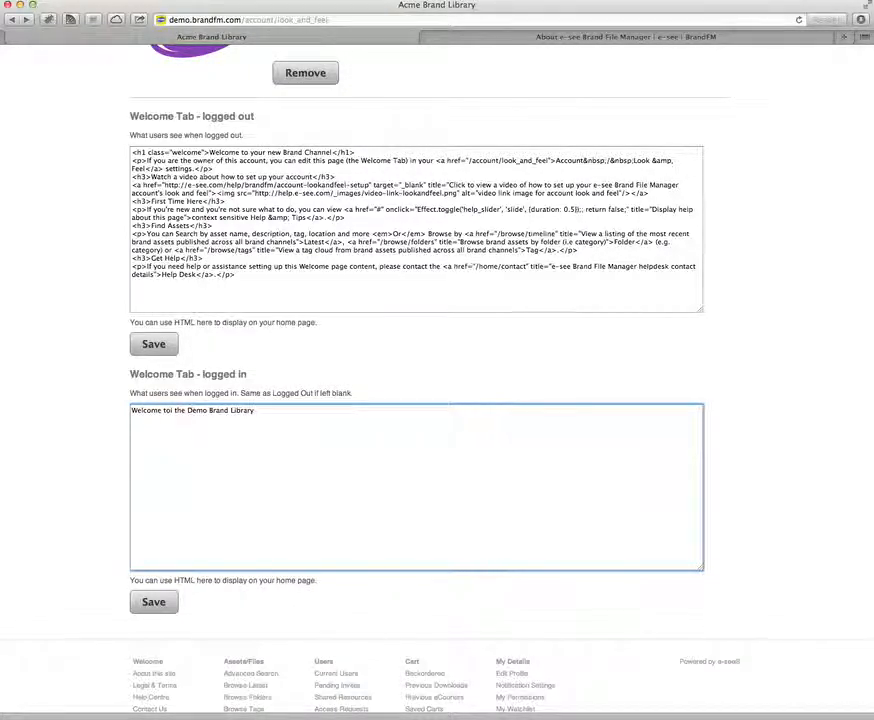
pyautogui.doubleClick(200, 412)
pyautogui.write('e-')
pyautogui.press('BackSpace')
pyautogui.press('BackSpace')
# Below a blank line, add "At this site you can download brand artwork and image, etc." to the logged-in content.
pyautogui.write('Demo Brand Library  At this sit')
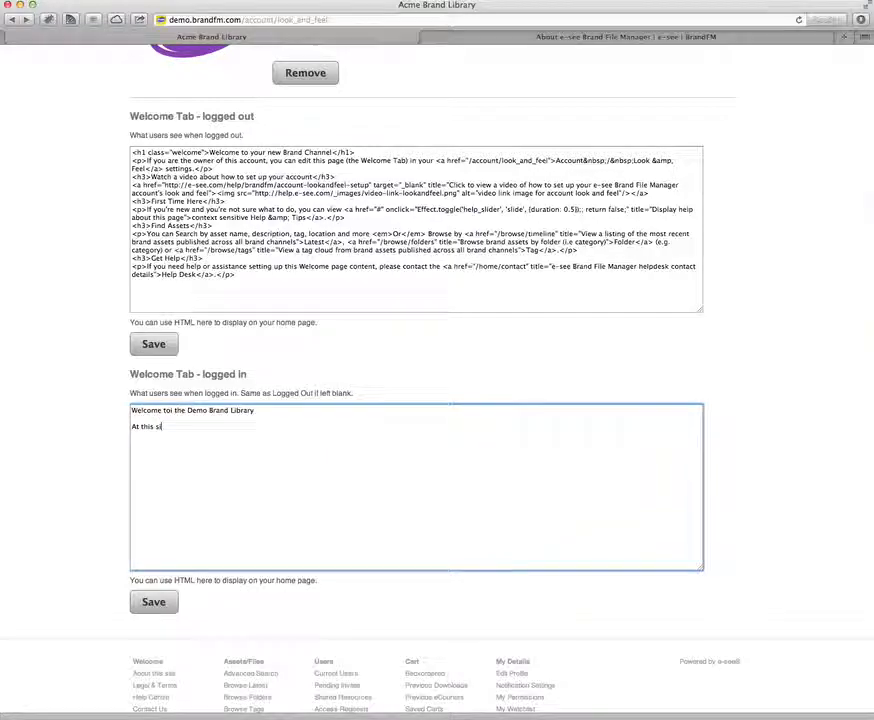
pyautogui.write('e you can download brand artwor')
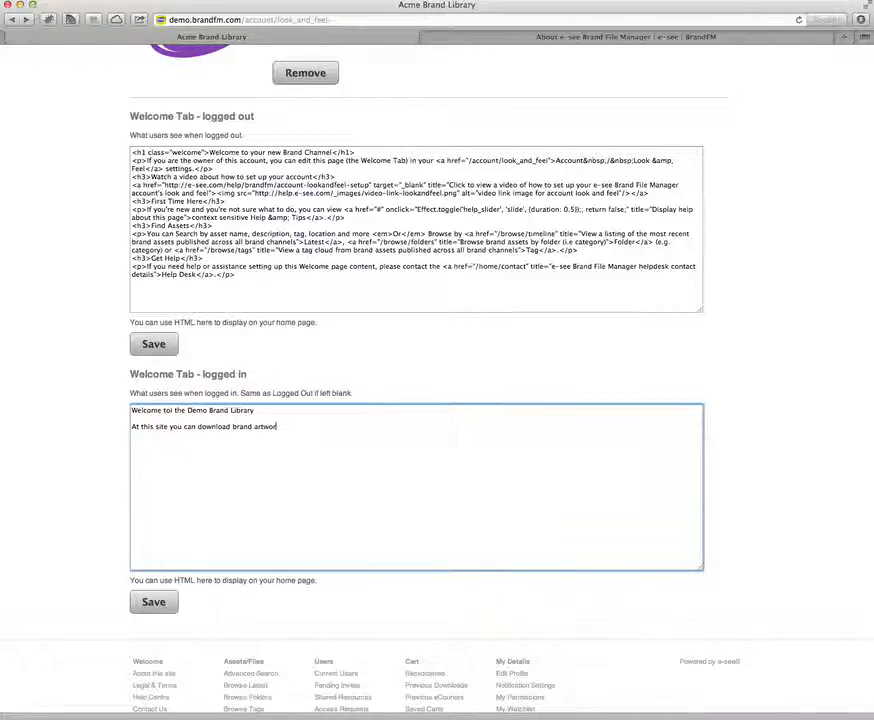
pyautogui.write('k and image, a')
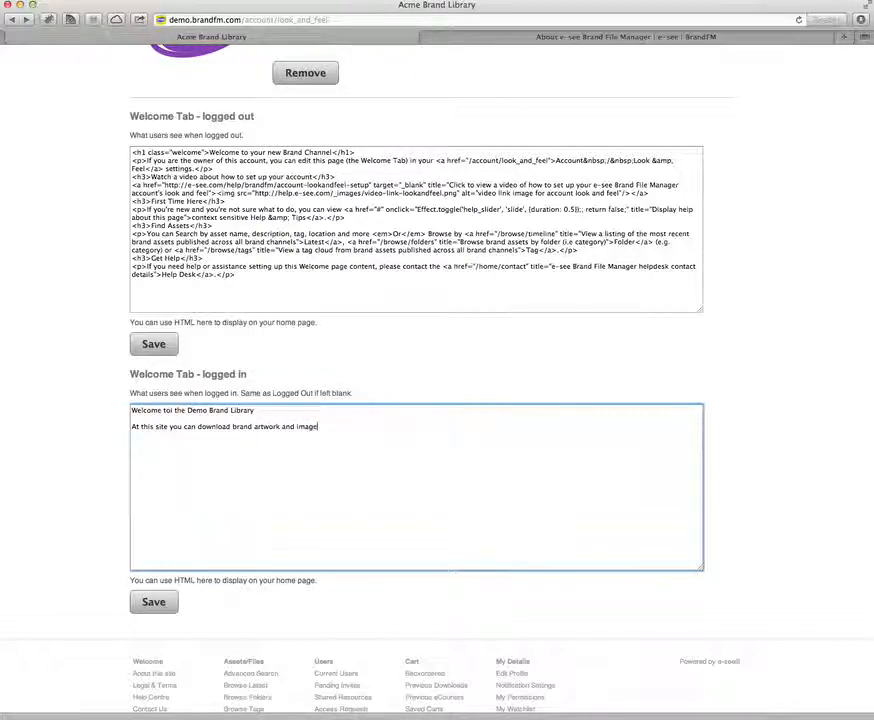
pyautogui.press('BackSpace')
pyautogui.press('BackSpace')
pyautogui.write('tc.')
# Add "You will need permission." as a separate last line, save the logged-in content and view the Welcome page.
pyautogui.press('Return')
pyautogui.press('Return')
pyautogui.write('You will')
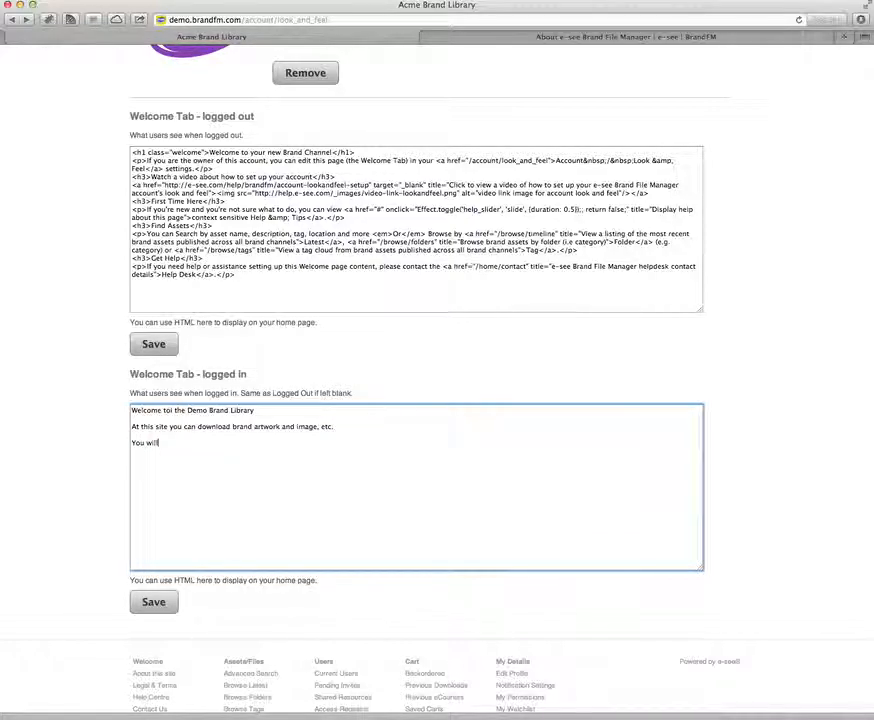
pyautogui.write(' need permission.')
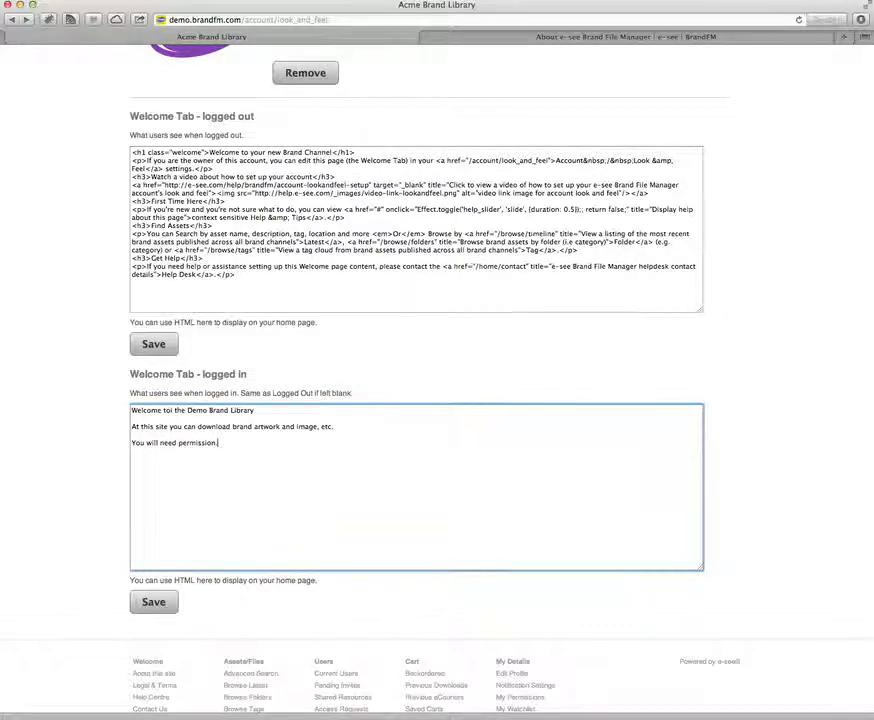
pyautogui.click(155, 607)
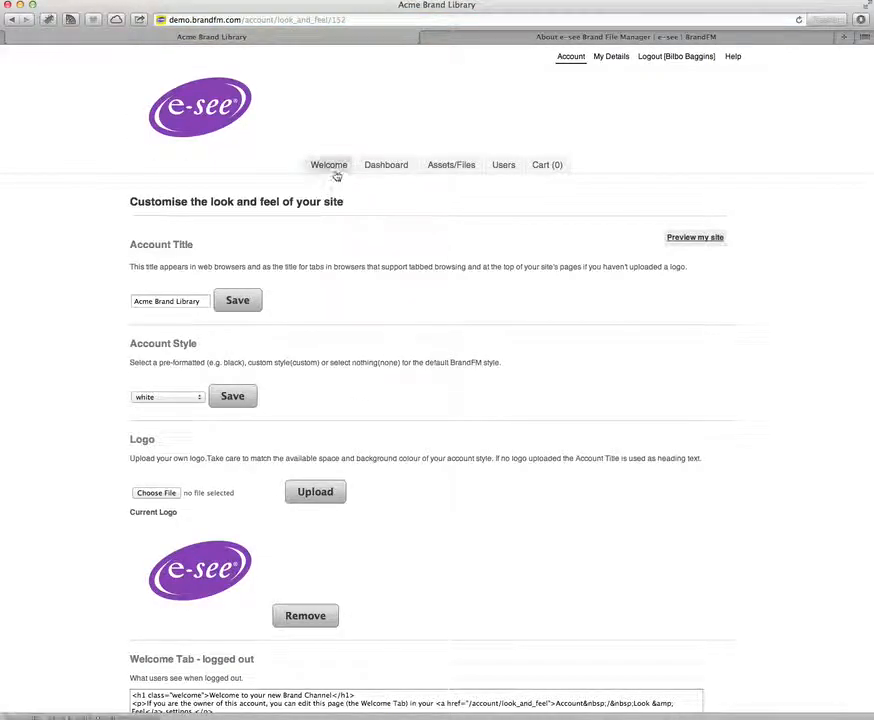
pyautogui.click(329, 169)
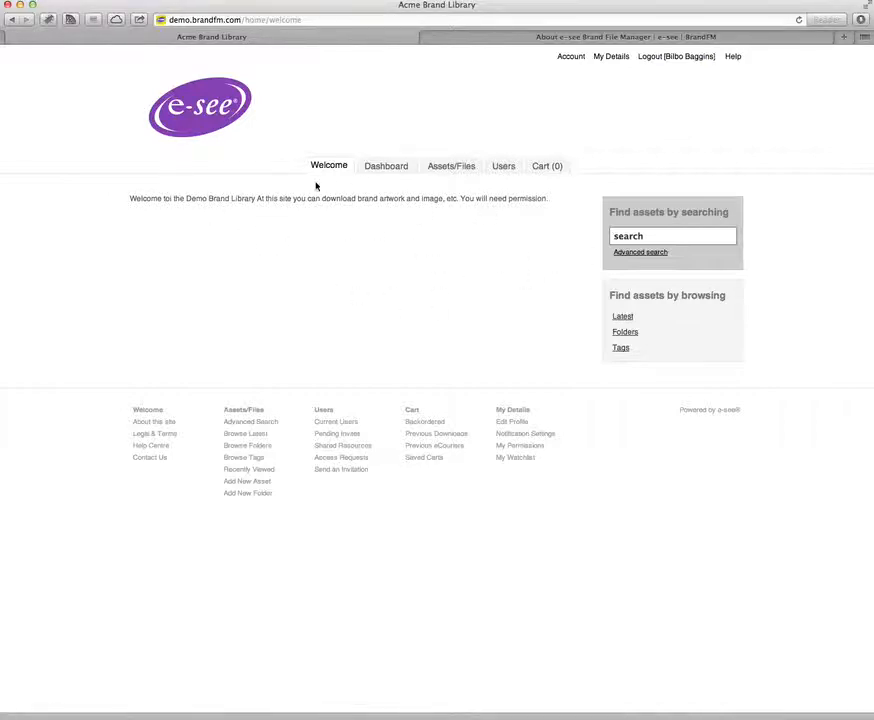
# Return to the Look & Feel settings and wrap the logged-in content's first line in <h1> and </h1> tags.
pyautogui.click(12, 20)
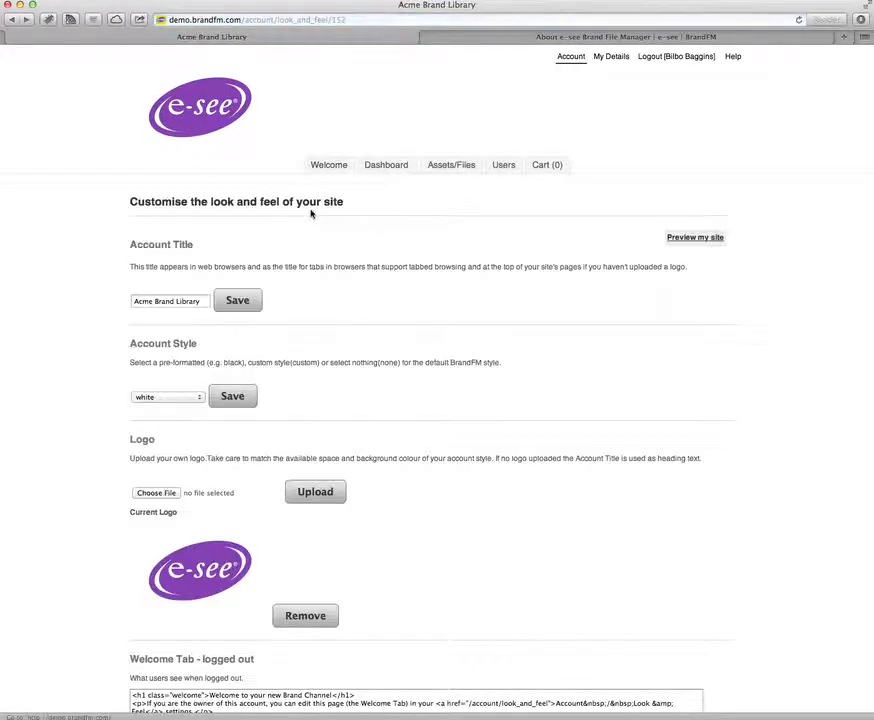
pyautogui.scroll(-10, 324, 224)
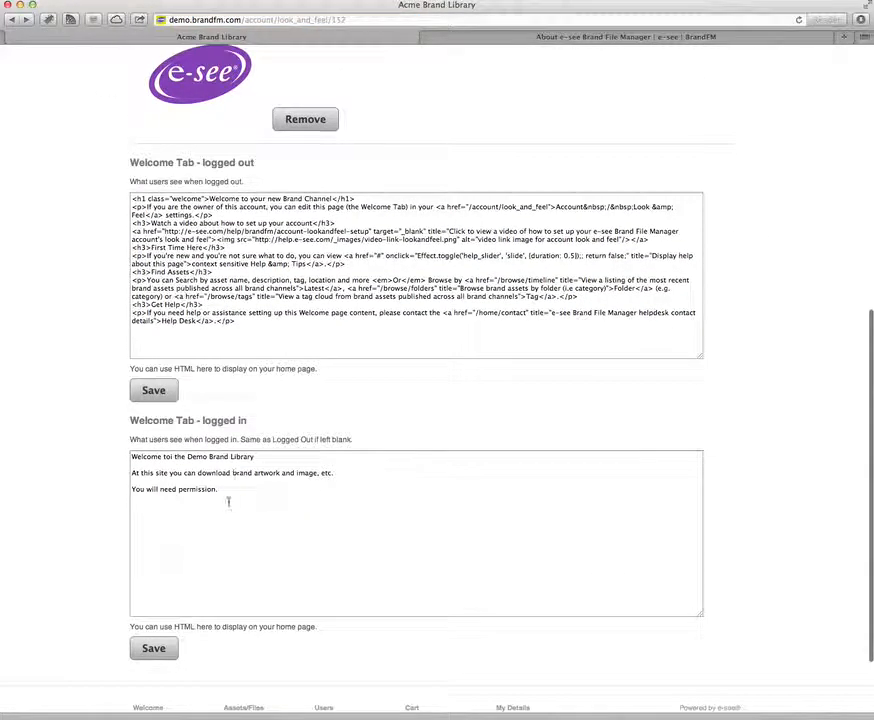
pyautogui.click(135, 459)
pyautogui.write('<h1>')
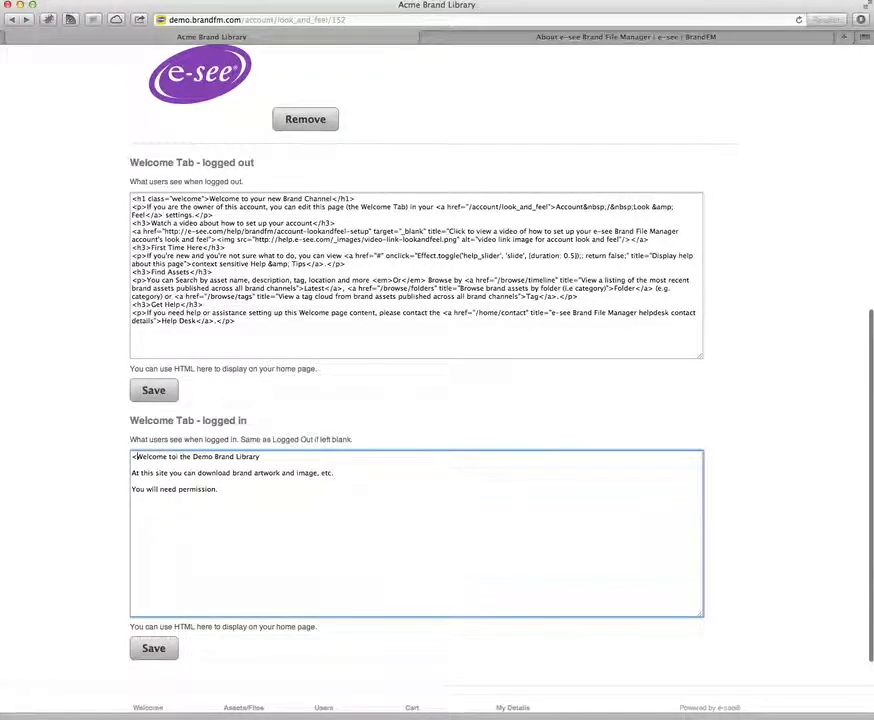
pyautogui.click(282, 456)
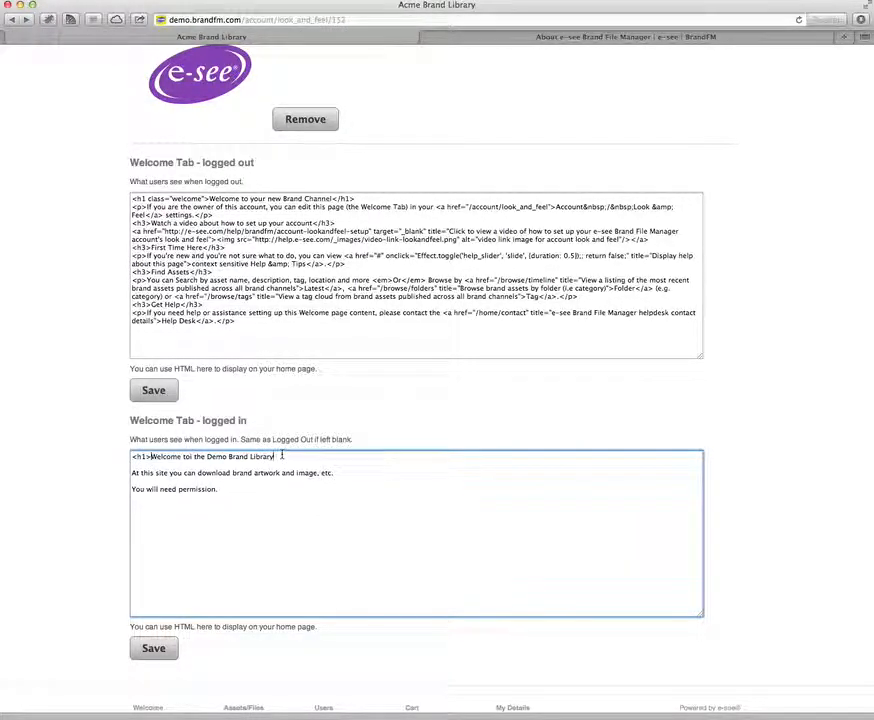
pyautogui.write('</h1>')
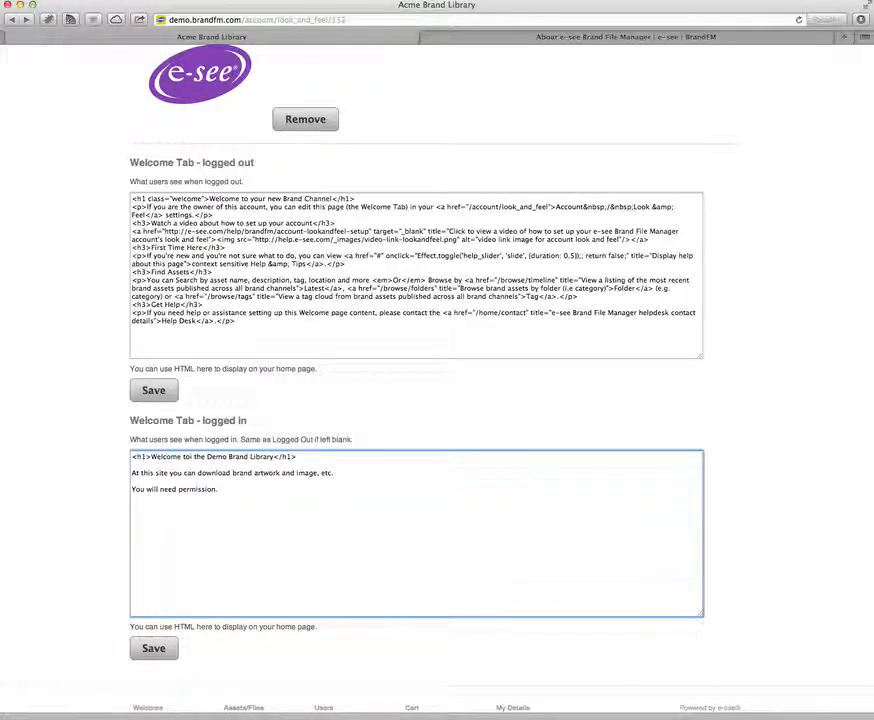
# Wrap the two body lines of the logged-in content in <p> and </p> tags, save and view the Welcome page.
pyautogui.click(132, 475)
pyautogui.write('<p>')
pyautogui.click(363, 474)
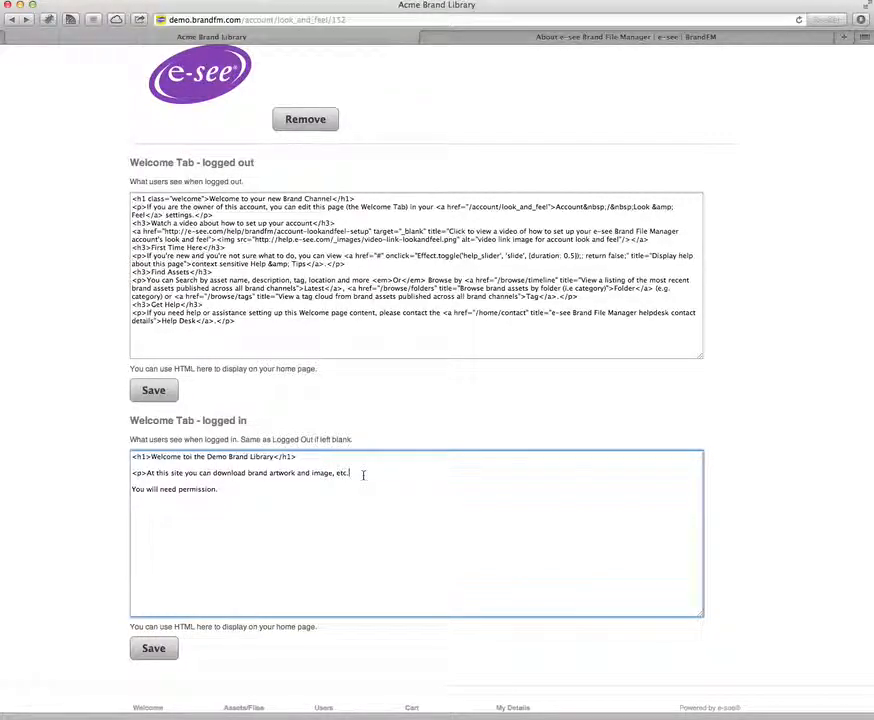
pyautogui.write('</p>')
pyautogui.click(131, 488)
pyautogui.write('<p>')
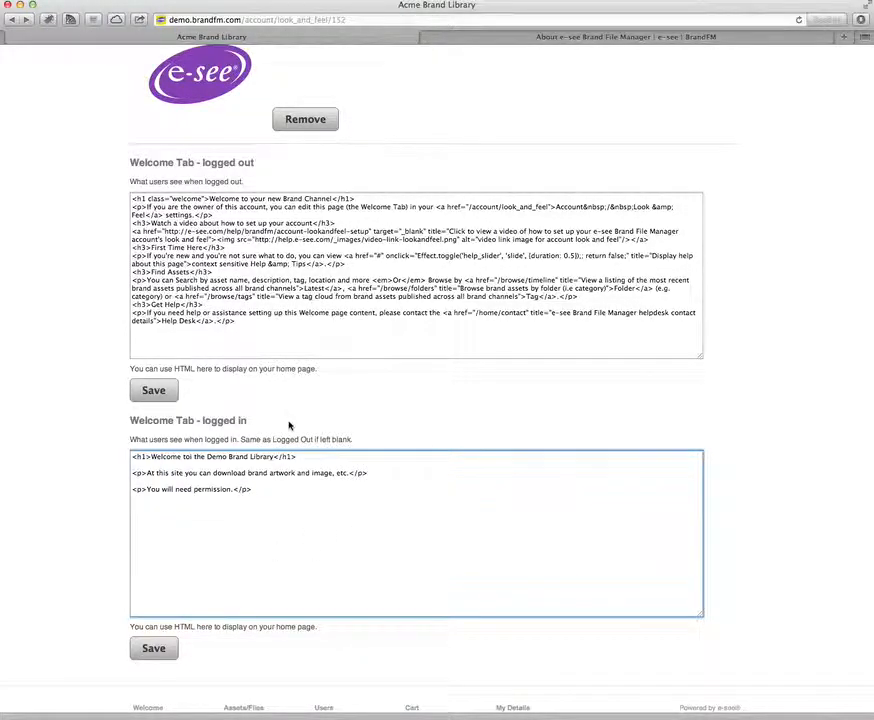
pyautogui.click(160, 651)
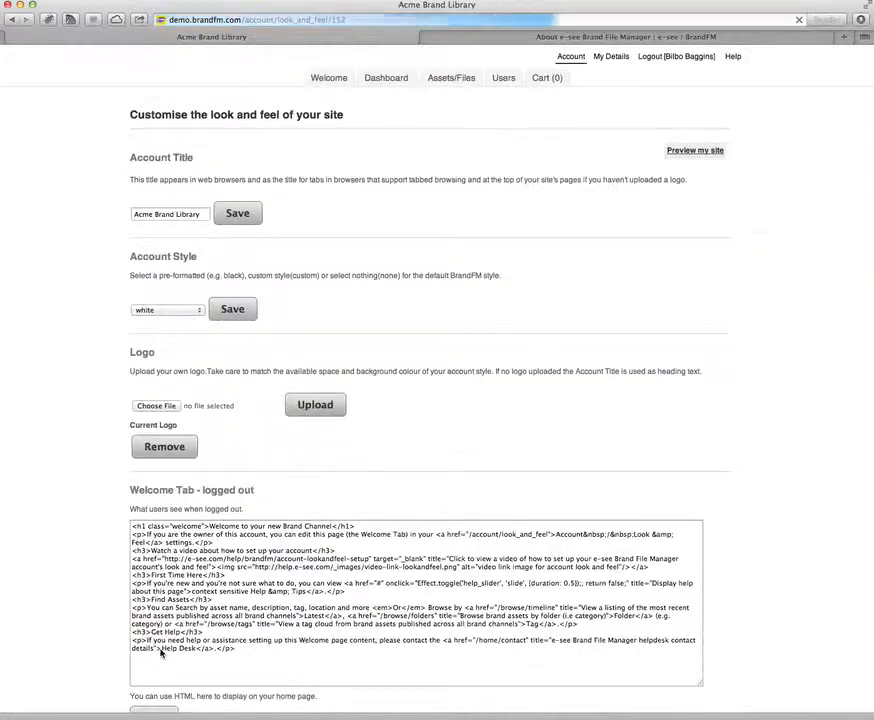
pyautogui.click(336, 165)
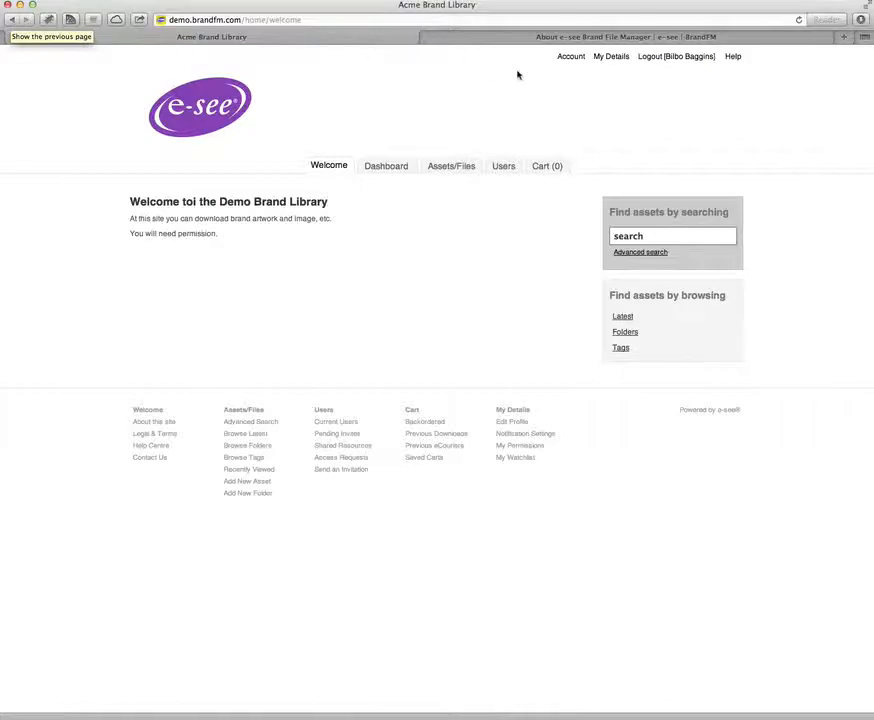
# Correct "toi" to "to" in the logged-in Welcome Tab heading in Look & Feel, save and view the Welcome page.
pyautogui.click(570, 60)
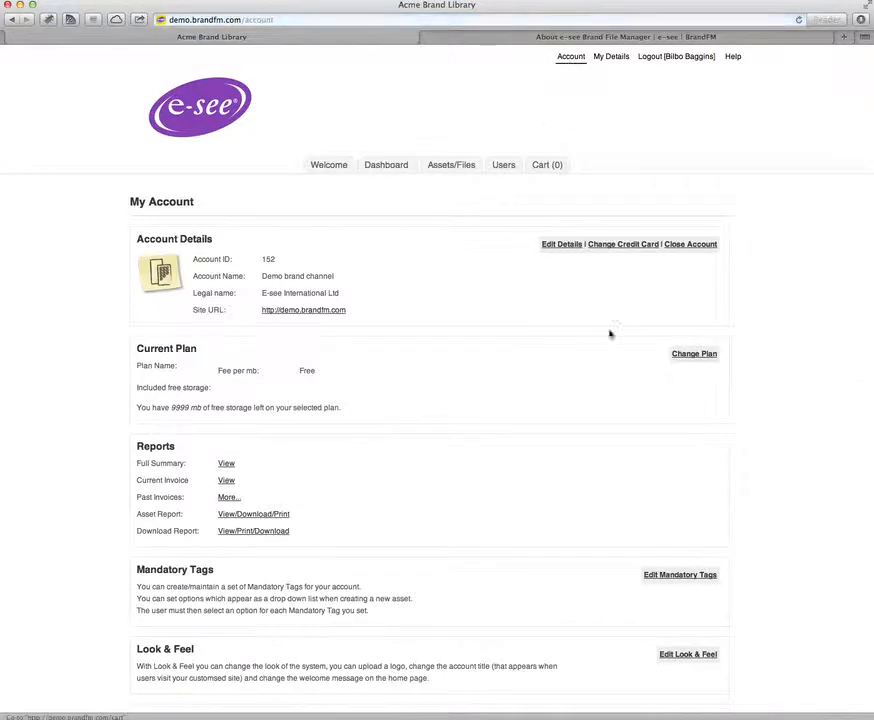
pyautogui.click(680, 655)
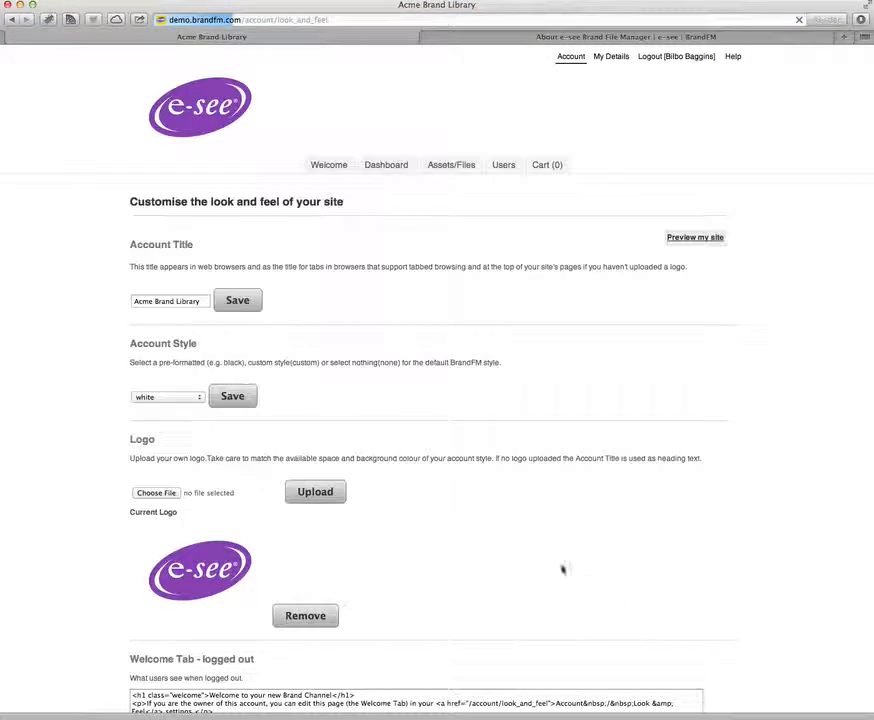
pyautogui.scroll(-10, 404, 486)
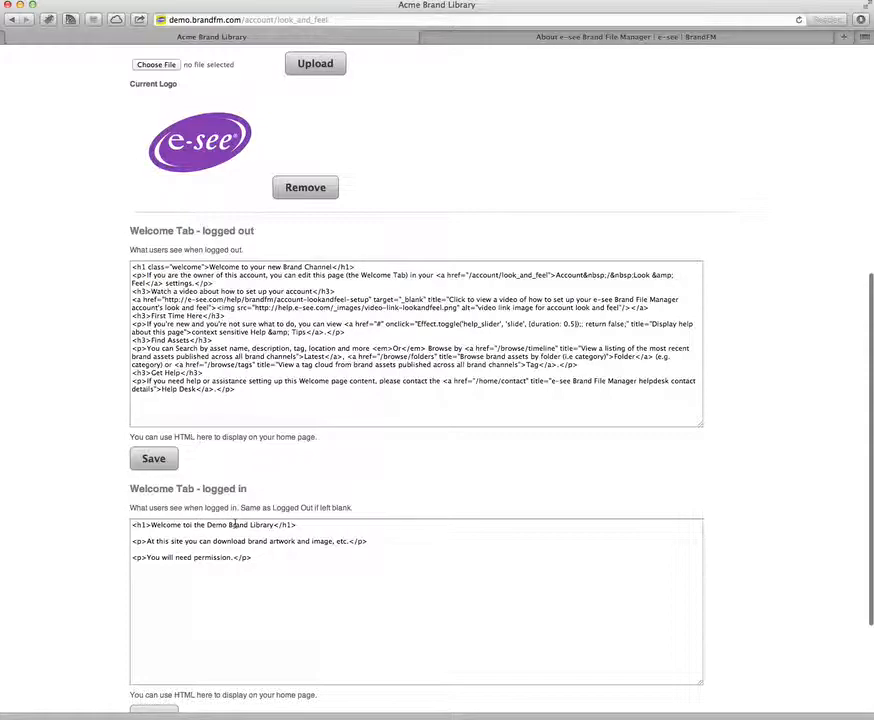
pyautogui.click(191, 525)
pyautogui.press('BackSpace')
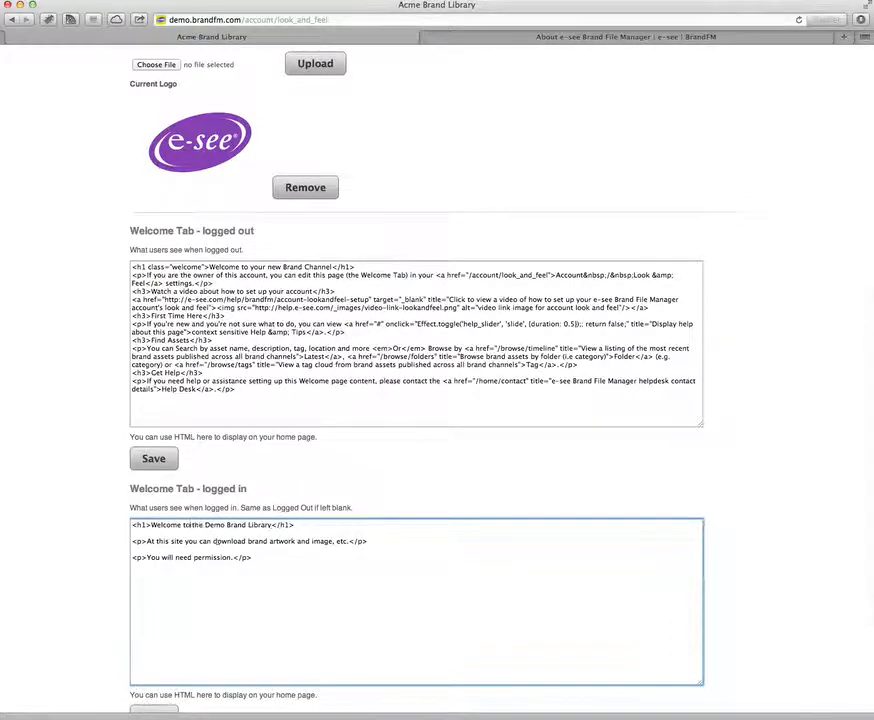
pyautogui.scroll(-2, 216, 540)
pyautogui.click(155, 662)
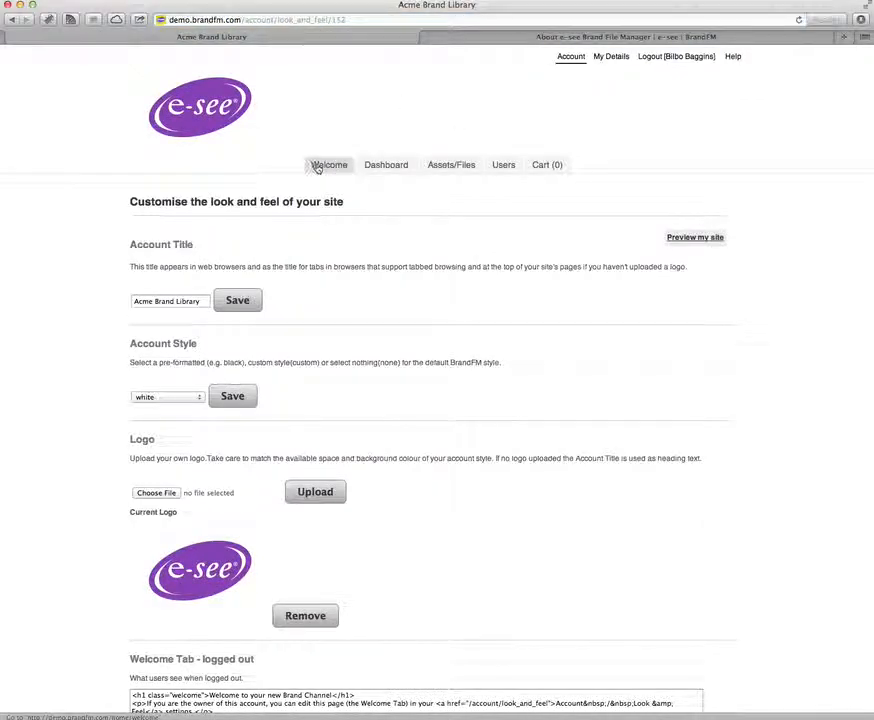
pyautogui.click(318, 166)
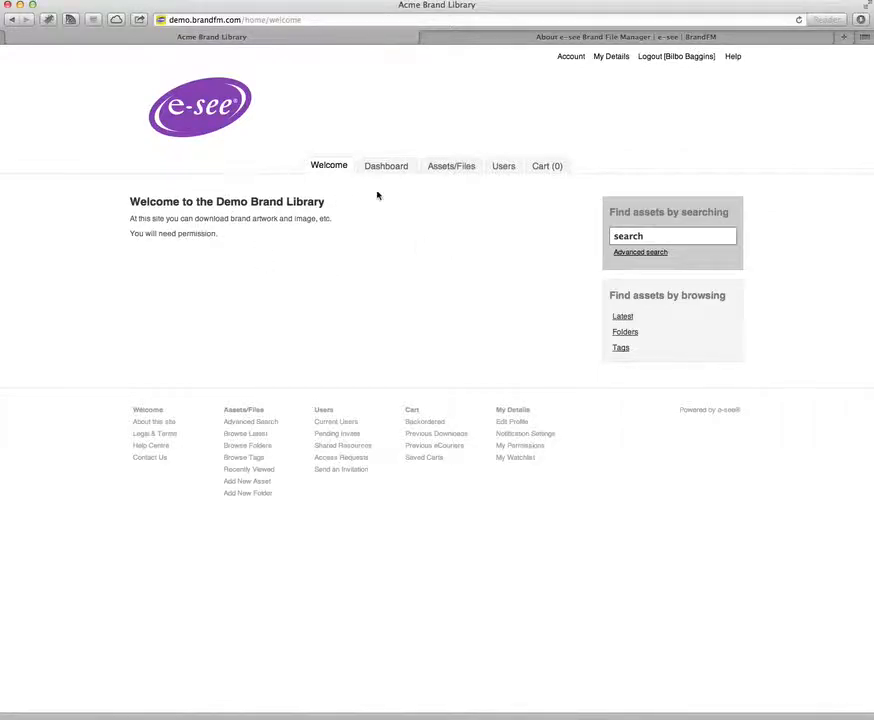
# Review the logged-out and logged-in Welcome Tab content in the Look & Feel settings and view the Welcome page.
pyautogui.click(11, 20)
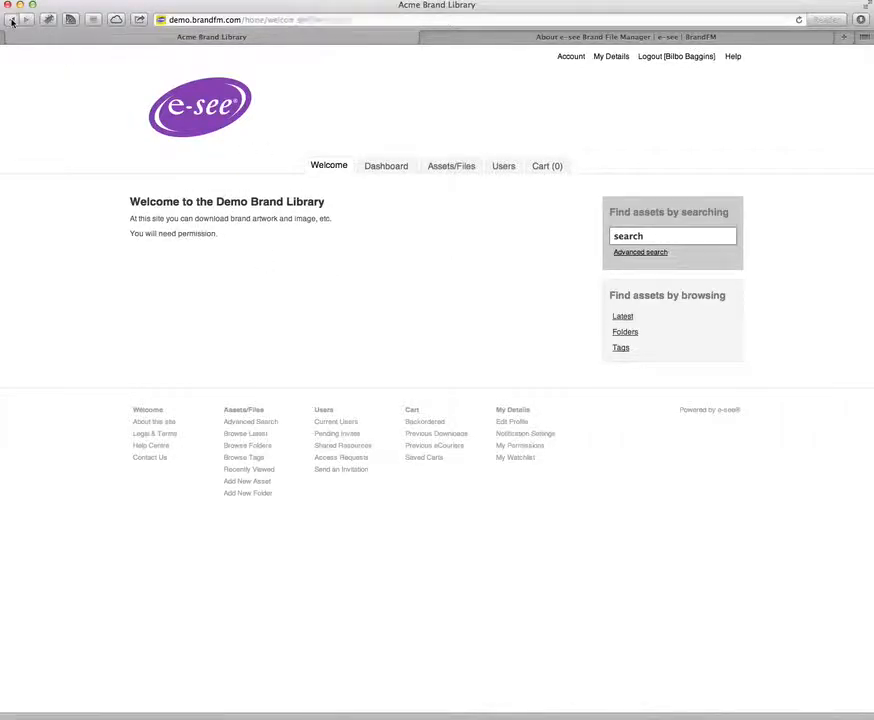
pyautogui.scroll(-5, 250, 521)
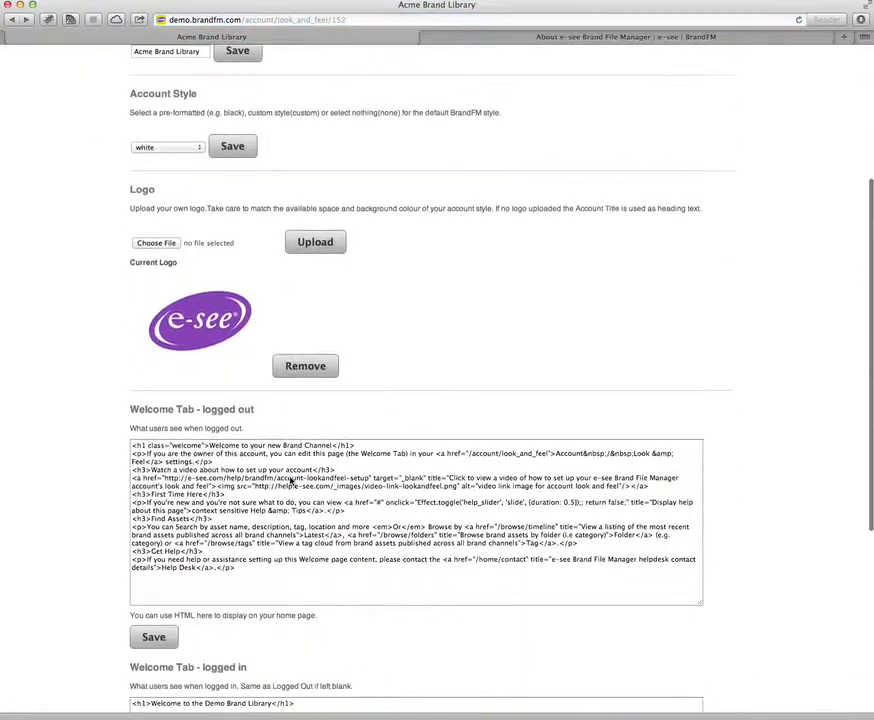
pyautogui.scroll(-3, 240, 651)
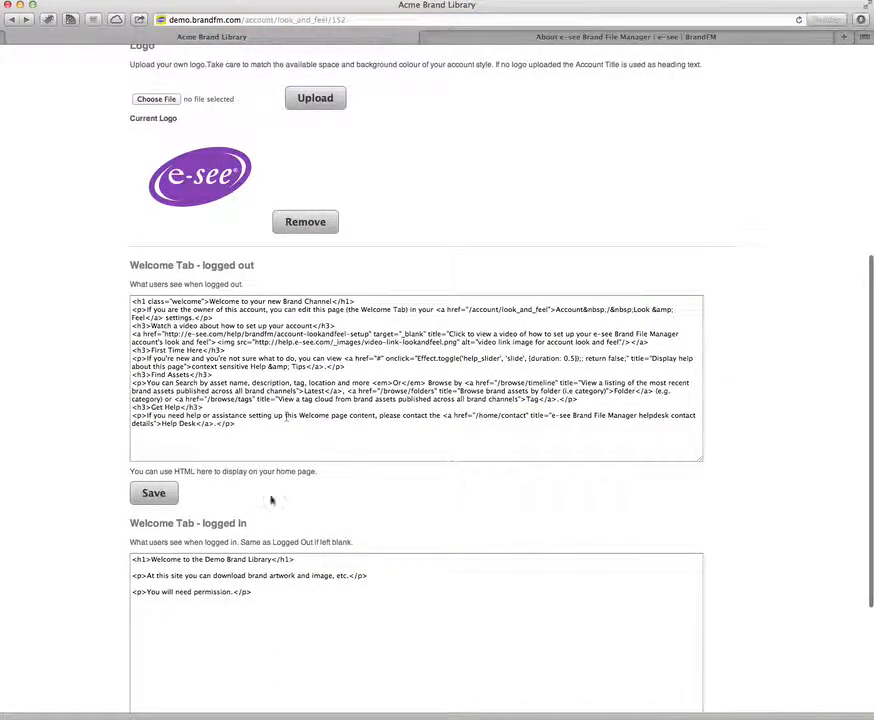
pyautogui.moveTo(310, 594); pyautogui.dragTo(289, 445)
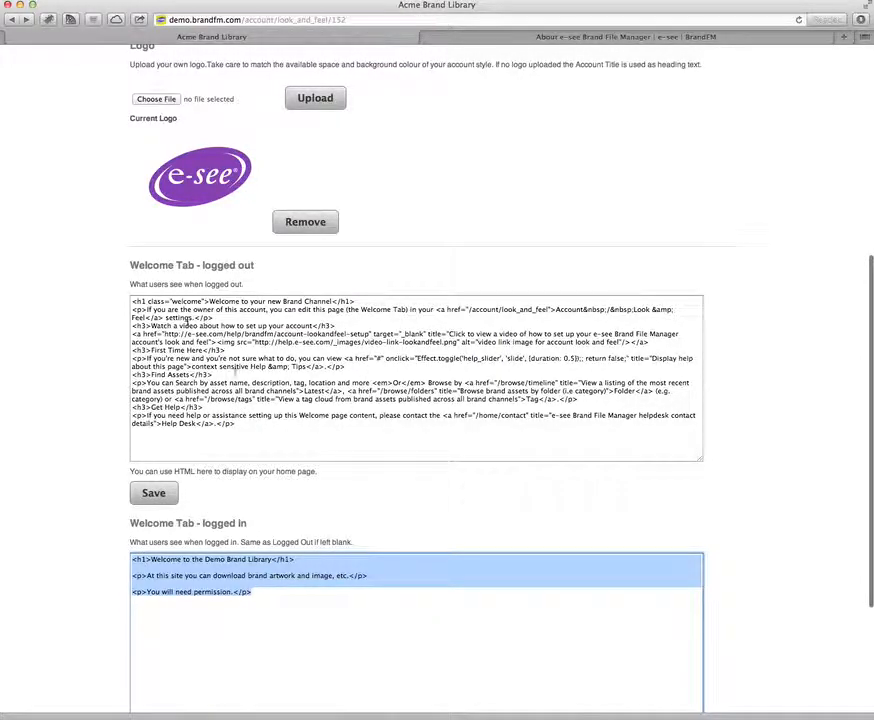
pyautogui.scroll(-3, 406, 380)
pyautogui.scroll(11, 406, 380)
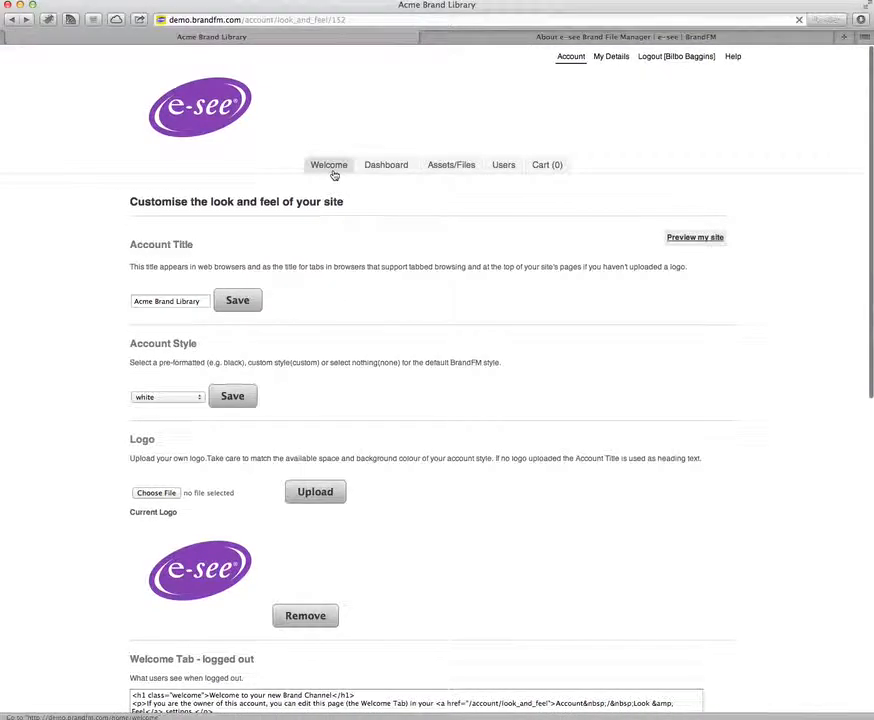
pyautogui.click(331, 167)
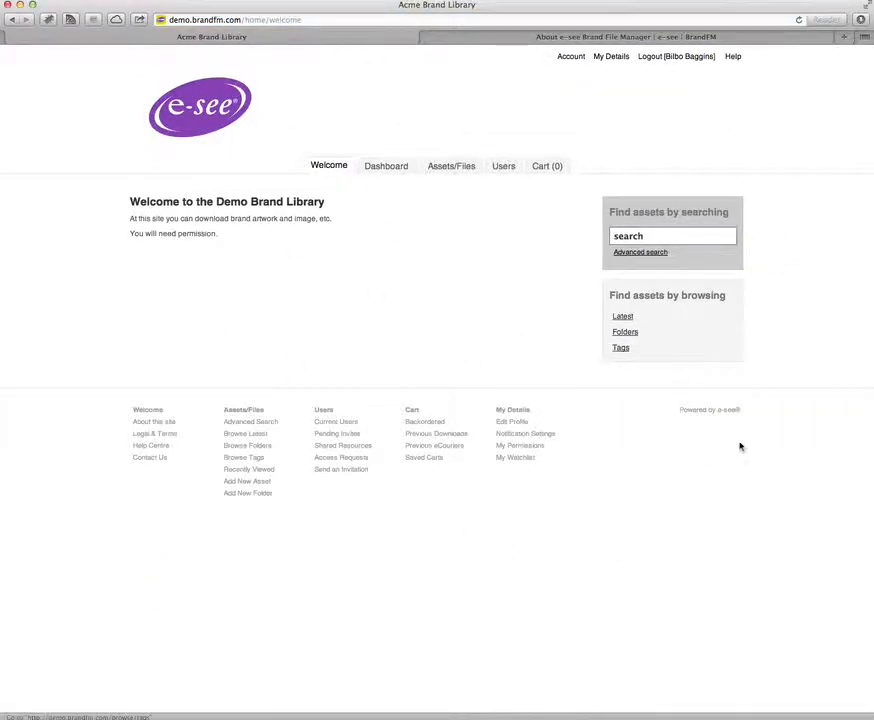
# Return to the Look & Feel settings, set the account style to black and save it.
pyautogui.click(9, 20)
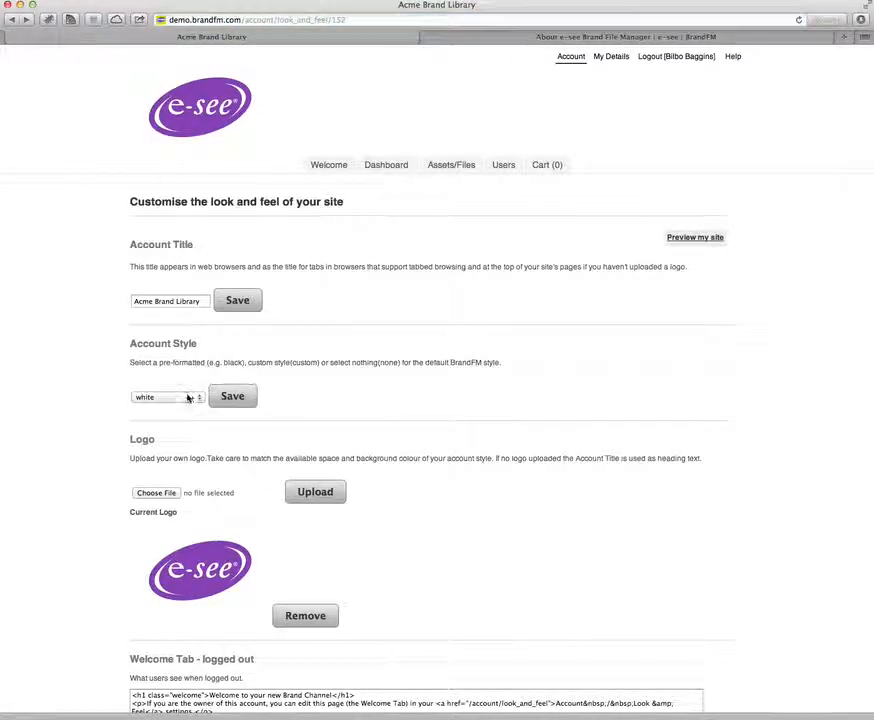
pyautogui.click(190, 397)
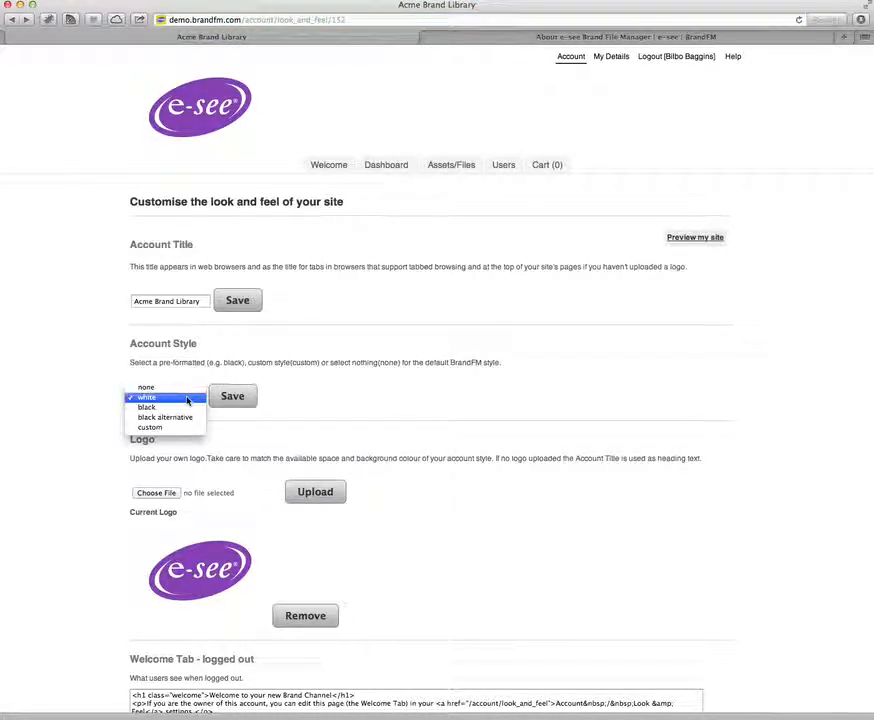
pyautogui.click(159, 409)
pyautogui.click(232, 396)
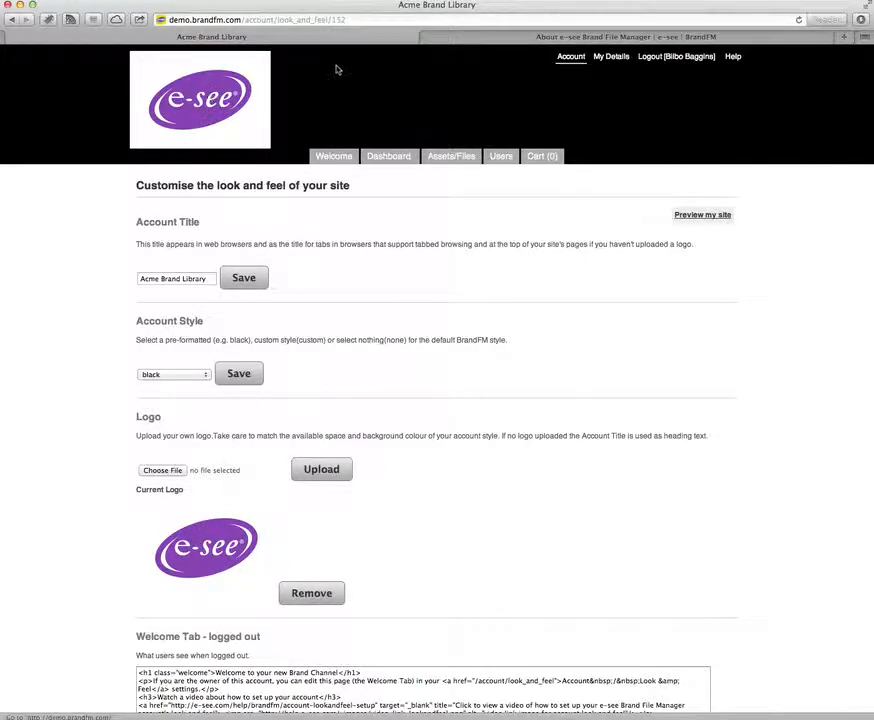
# Set the account style to black alternative and save it.
pyautogui.click(202, 376)
pyautogui.click(152, 334)
pyautogui.click(240, 375)
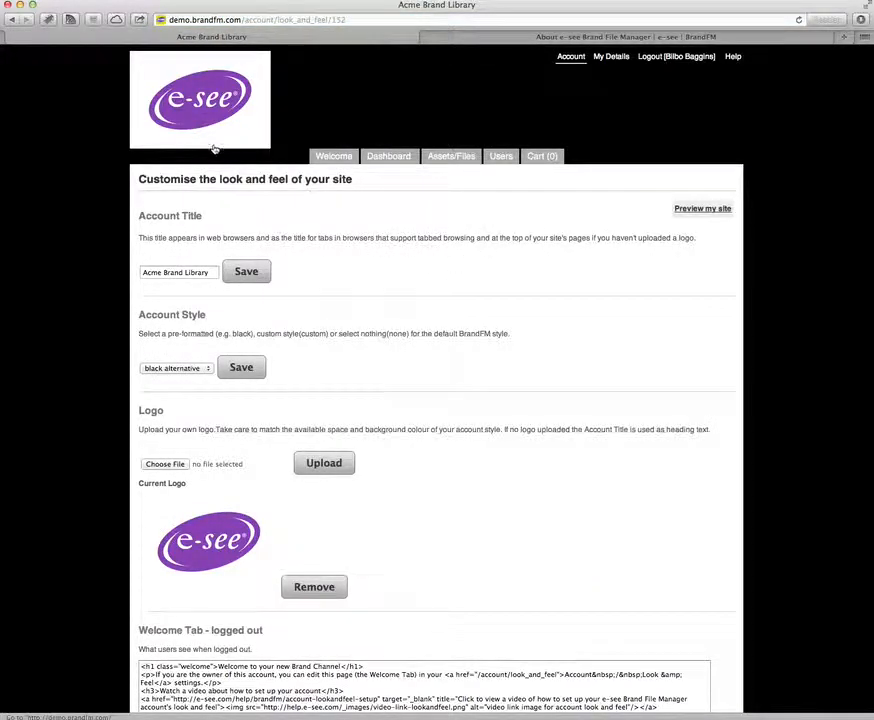
# Remove the current e-see logo from the account's Look & Feel settings.
pyautogui.scroll(-10, 209, 140)
pyautogui.scroll(5, 203, 150)
pyautogui.click(306, 406)
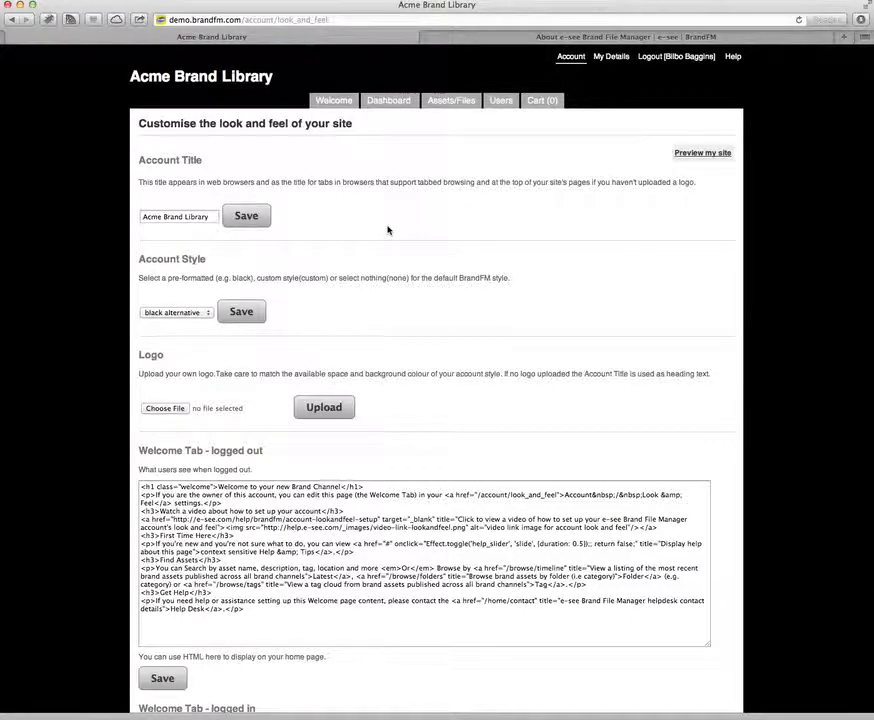
# Select the custom account style without saving it and look over the remaining Look & Feel settings.
pyautogui.click(207, 312)
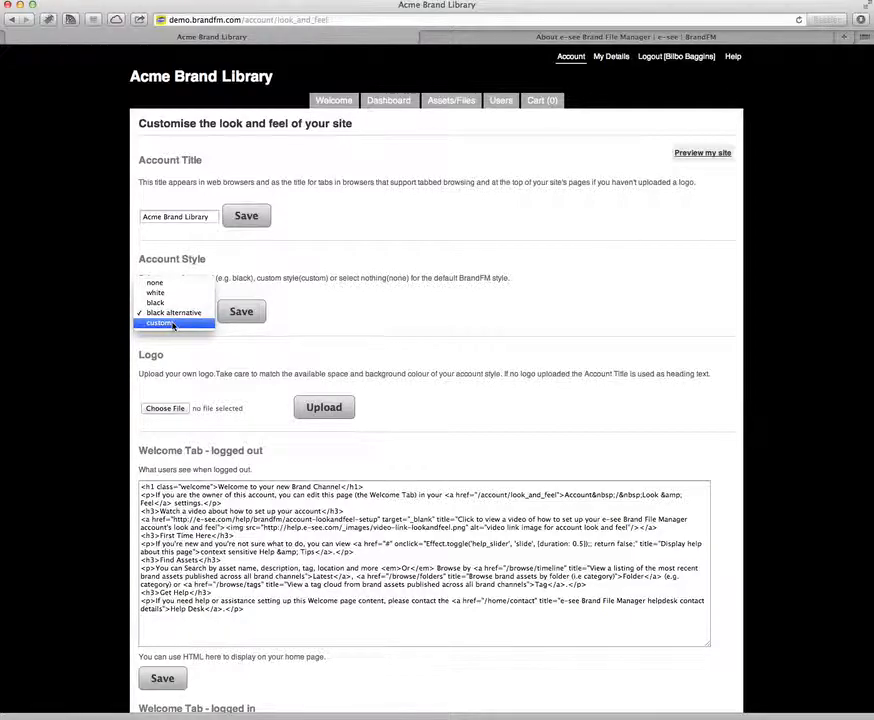
pyautogui.click(173, 323)
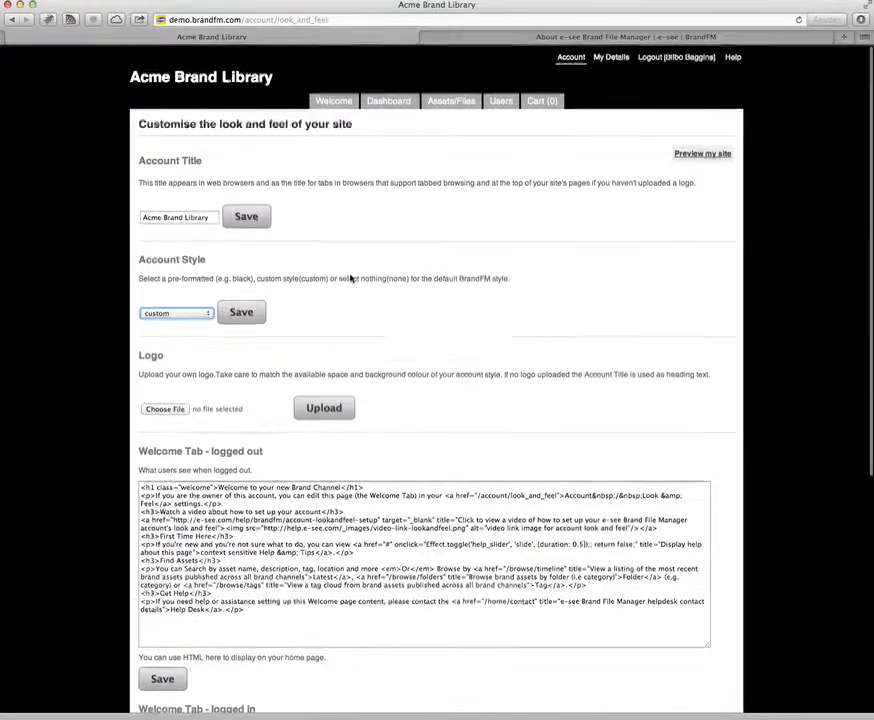
pyautogui.scroll(-3, 350, 275)
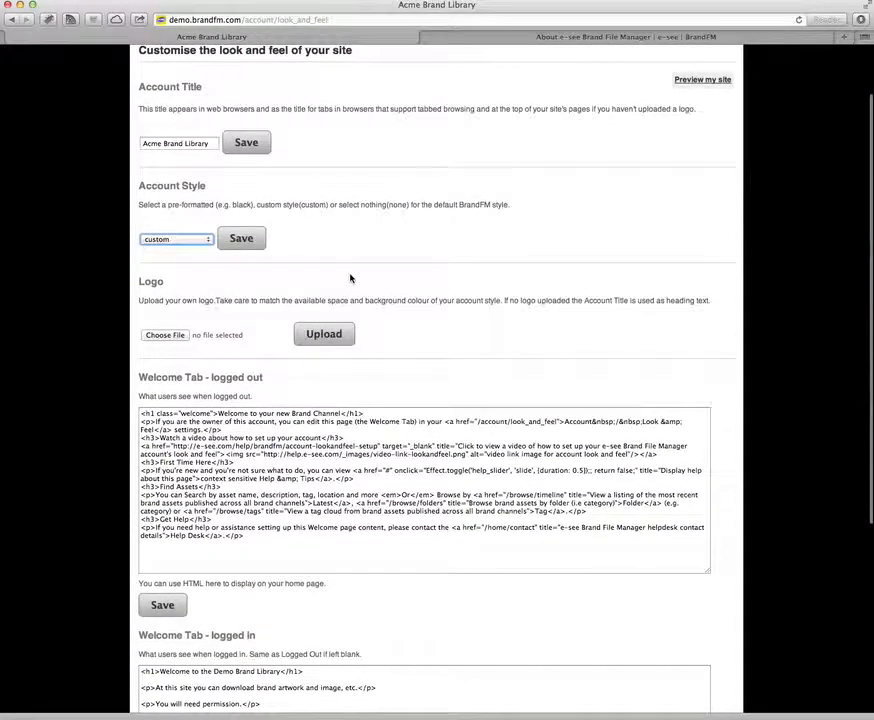
pyautogui.scroll(-3, 350, 278)
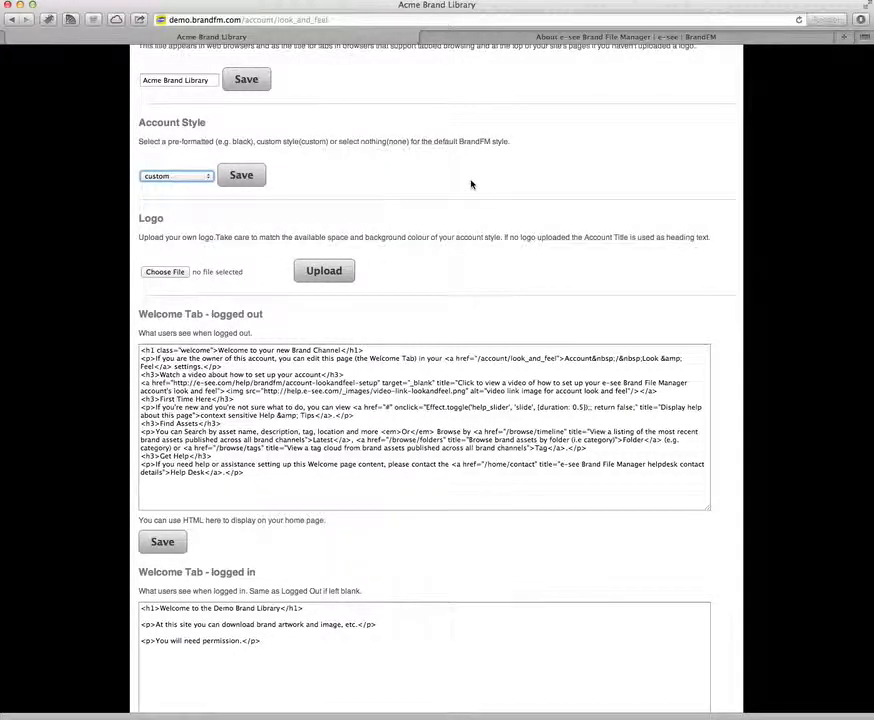
pyautogui.scroll(-1, 471, 184)
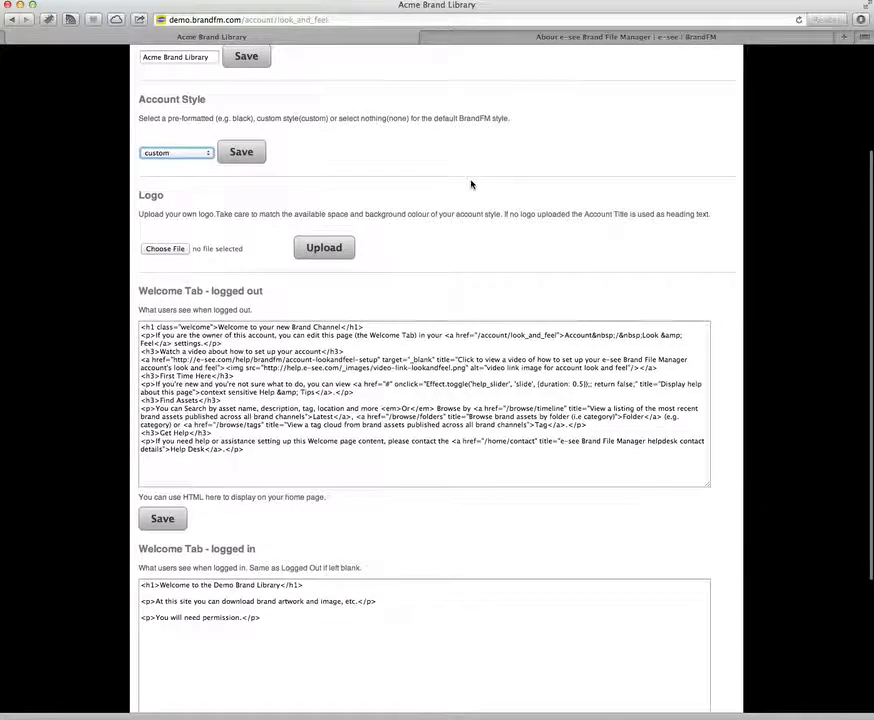
pyautogui.scroll(-5, 471, 184)
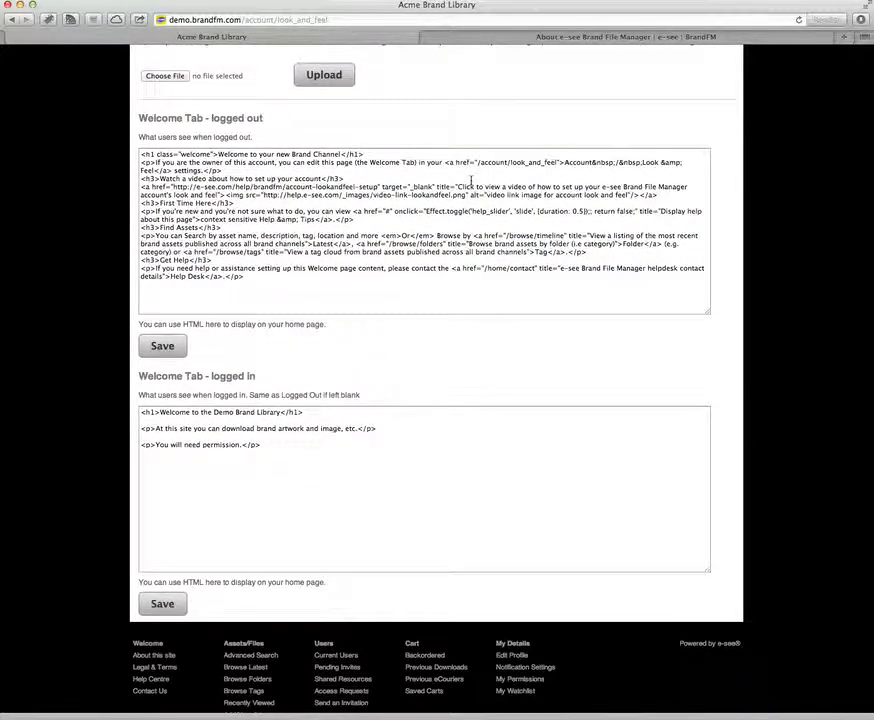
pyautogui.scroll(1, 500, 179)
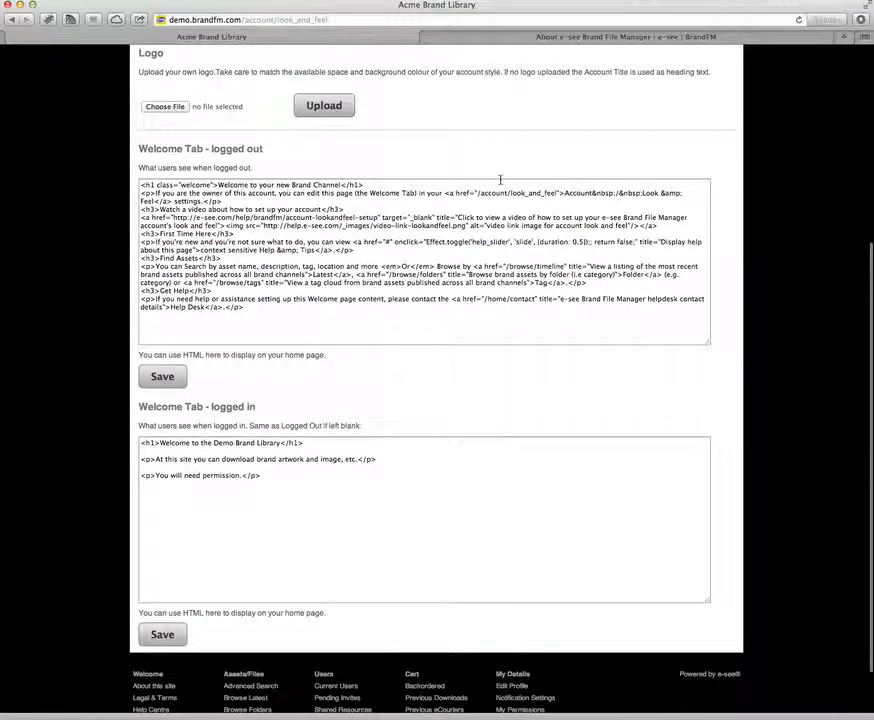
pyautogui.scroll(8, 500, 179)
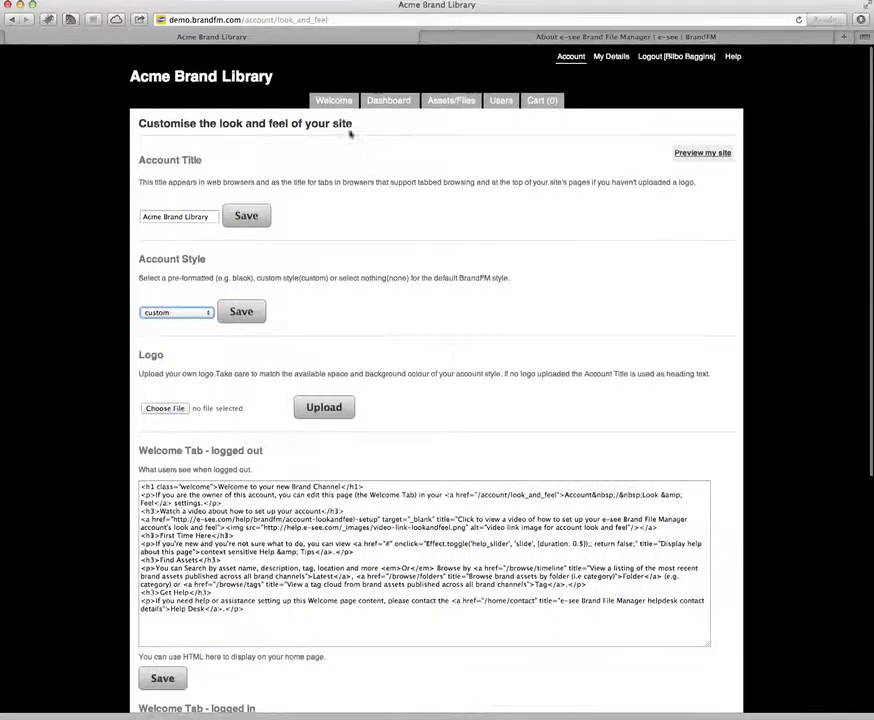
# View the Welcome page, browse the latest assets and open the list of your folders.
pyautogui.click(336, 103)
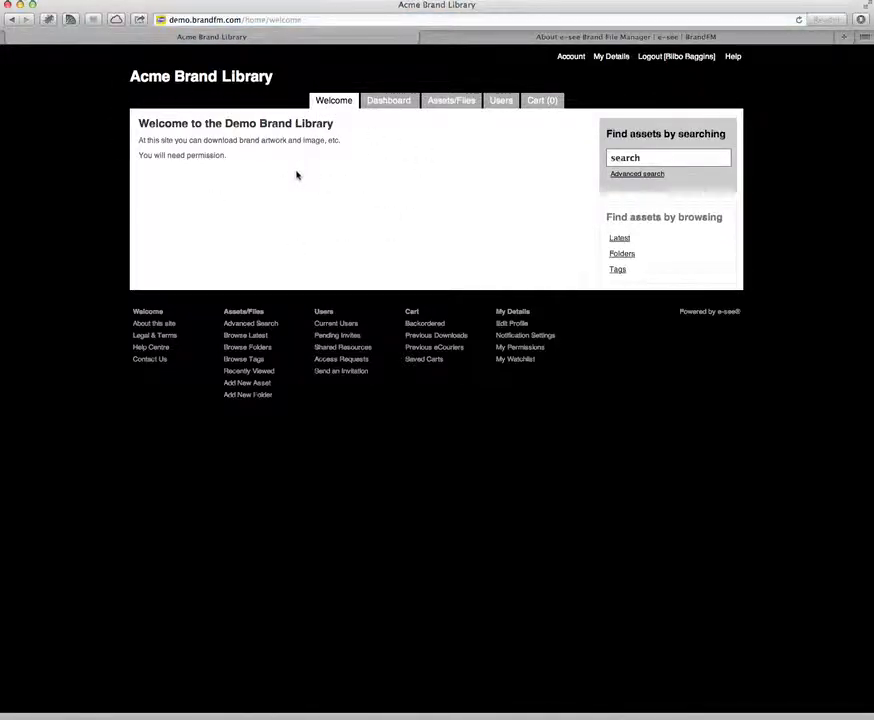
pyautogui.click(620, 240)
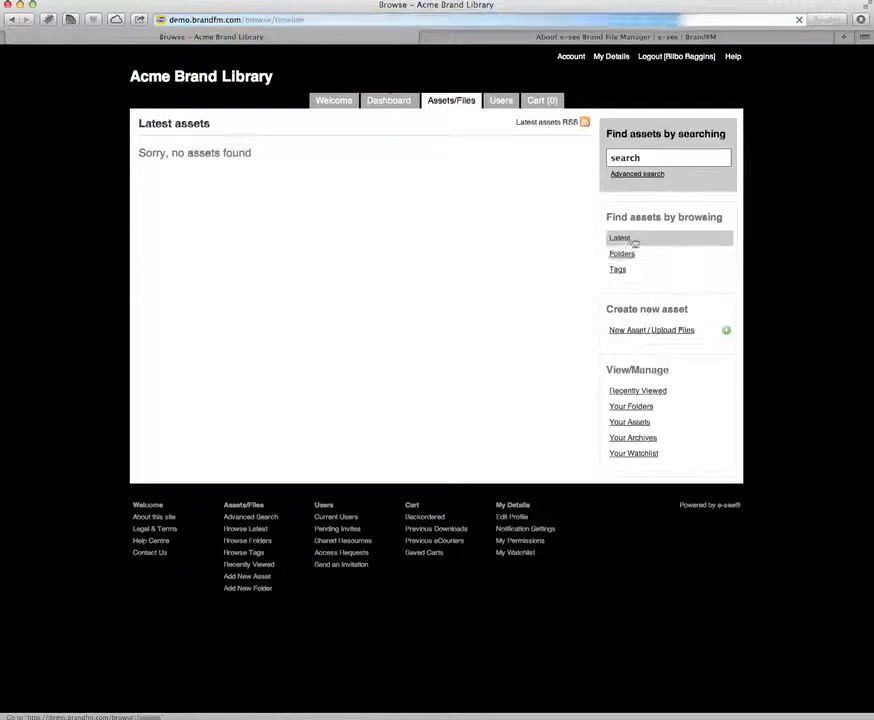
pyautogui.click(642, 411)
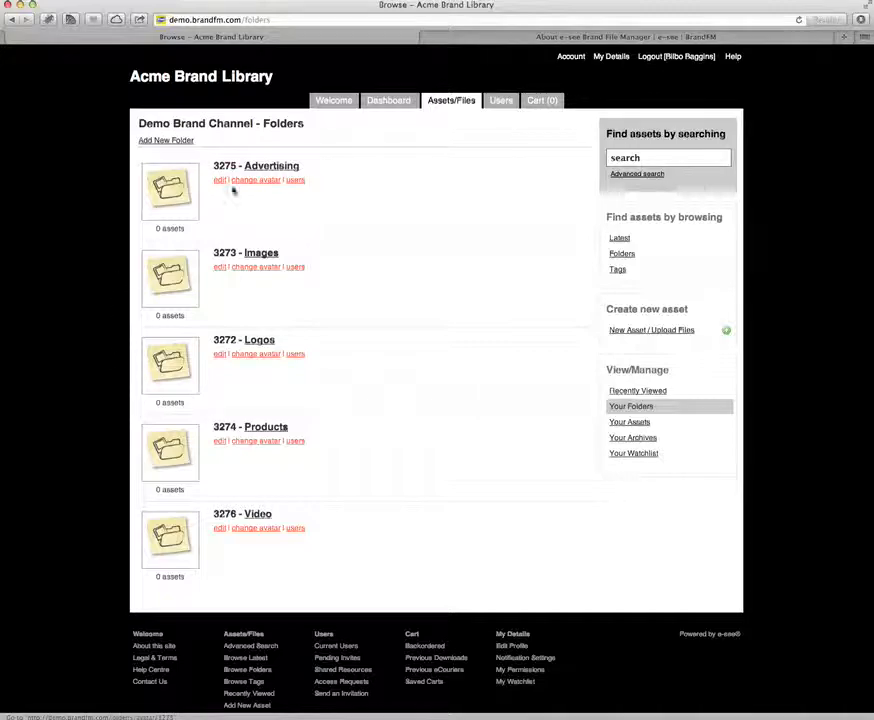
# Open the new asset and file upload page.
pyautogui.click(641, 331)
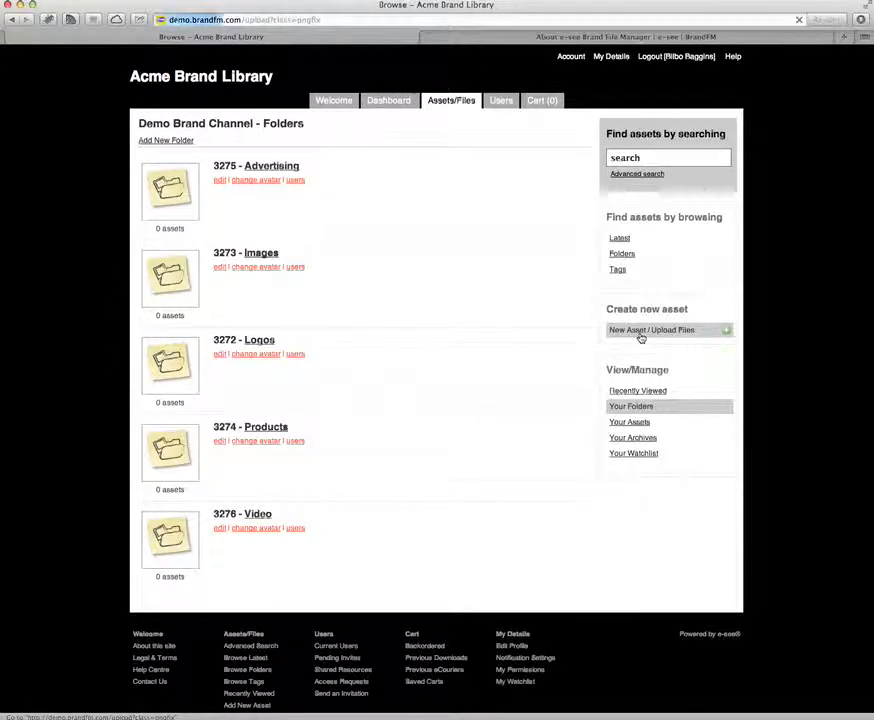